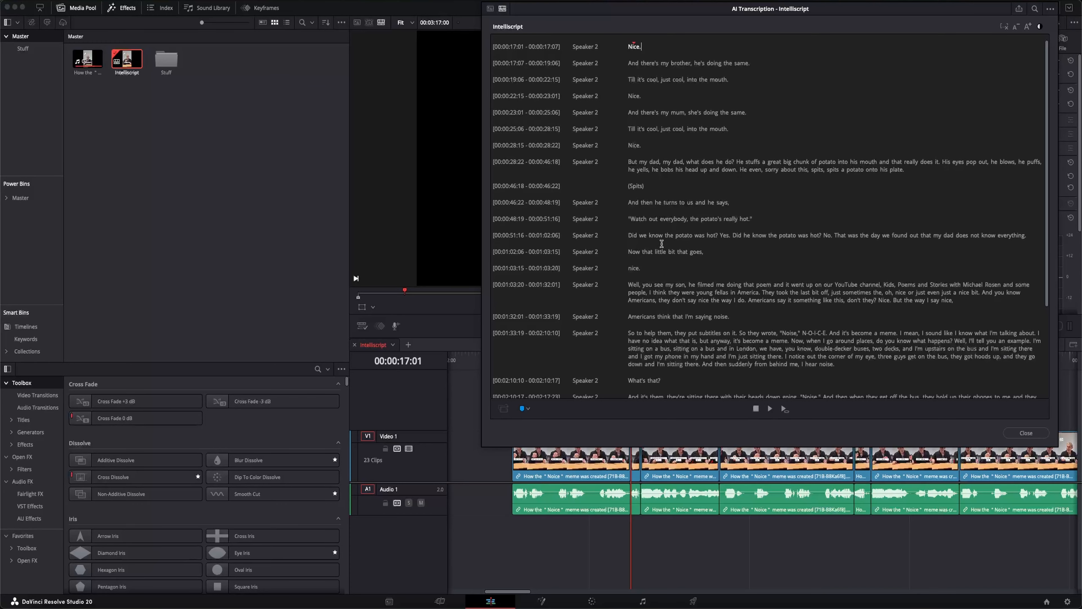
- Undo the removal of the silent gaps from the timeline and close the AI Transcription window
key("super+z")
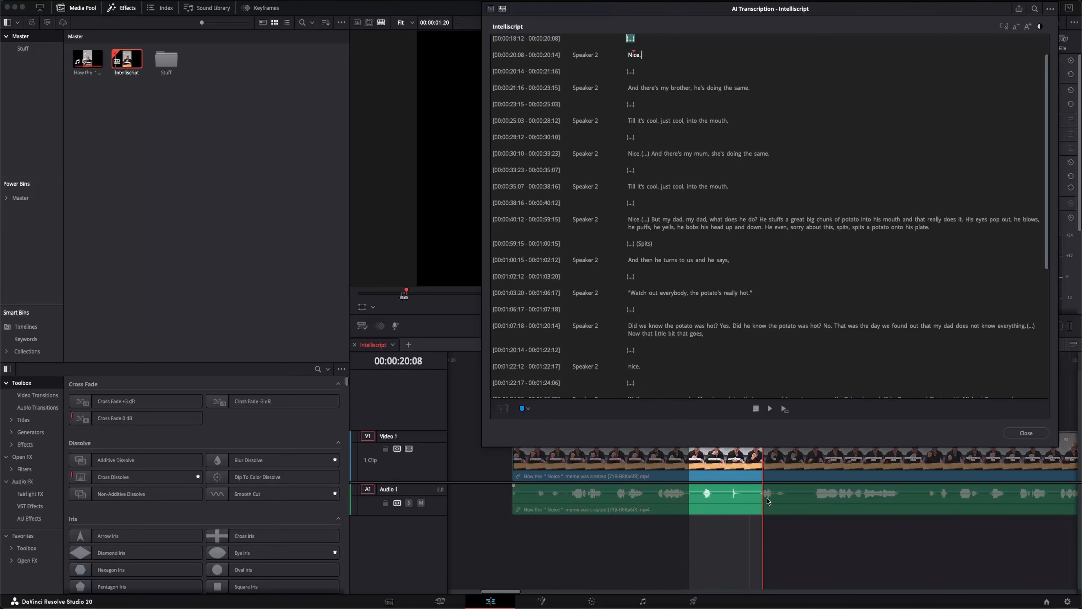
scroll(765, 509, "up", 5)
left_click_drag(640, 9, 539, 416)
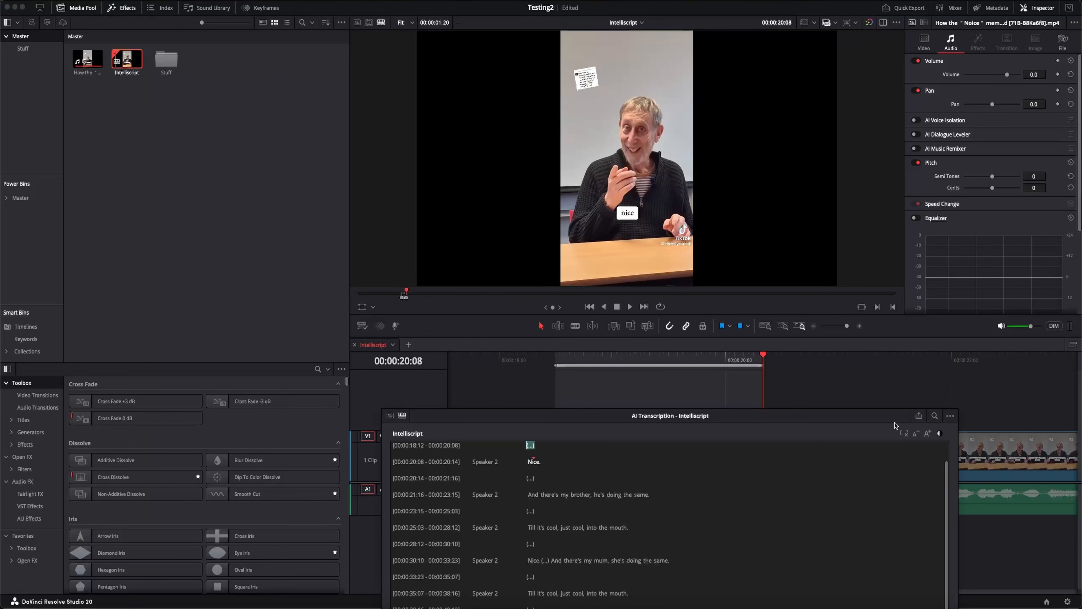
left_click_drag(895, 422, 837, 66)
left_click(868, 486)
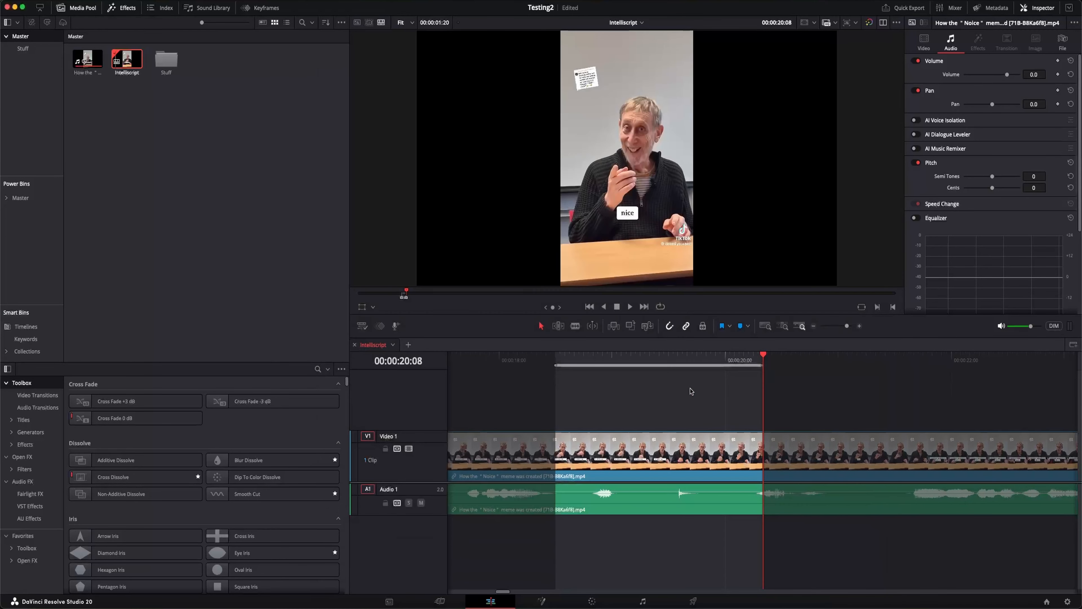
- Reopen the audio transcription of the Intelliscript timeline and place its window so the audio track is uncovered
scroll(670, 409, "down", 15)
scroll(656, 469, "up", 3)
right_click(117, 61)
mouse_move(192, 187)
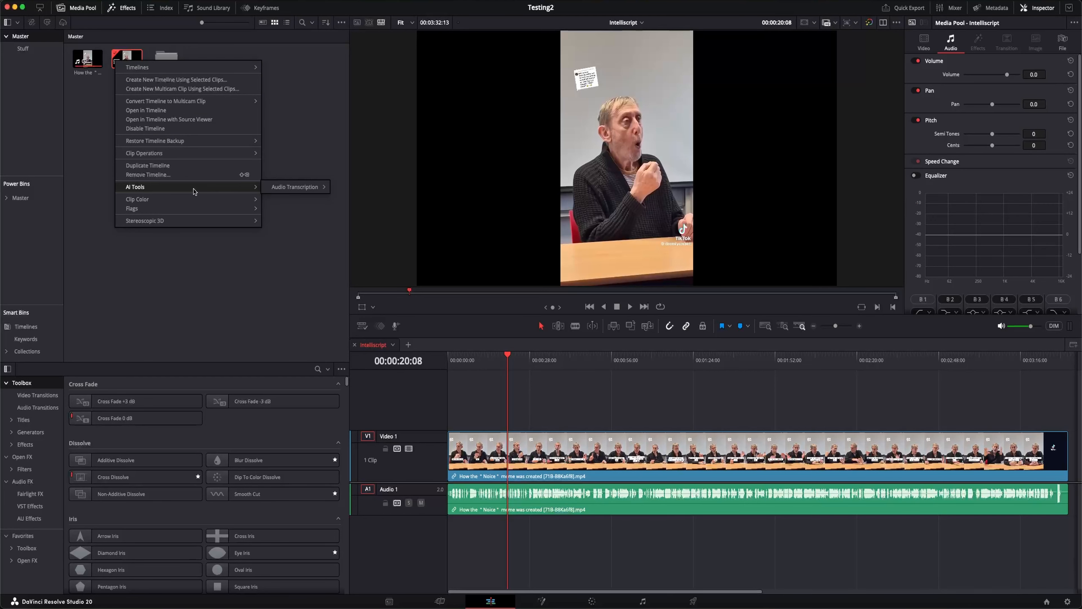
mouse_move(295, 188)
left_click(353, 187)
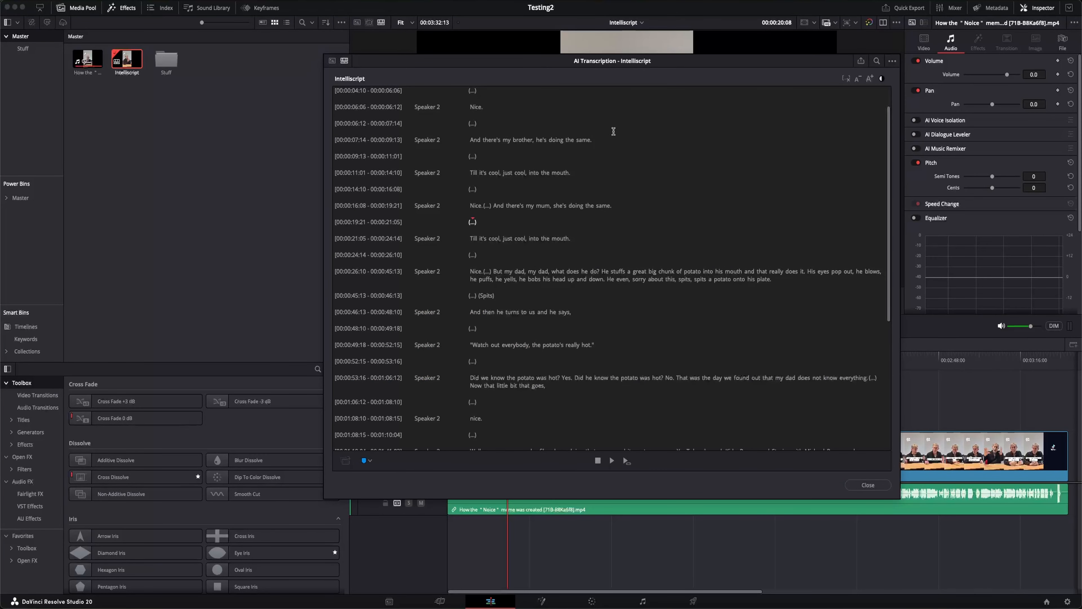
left_click_drag(613, 59, 693, 12)
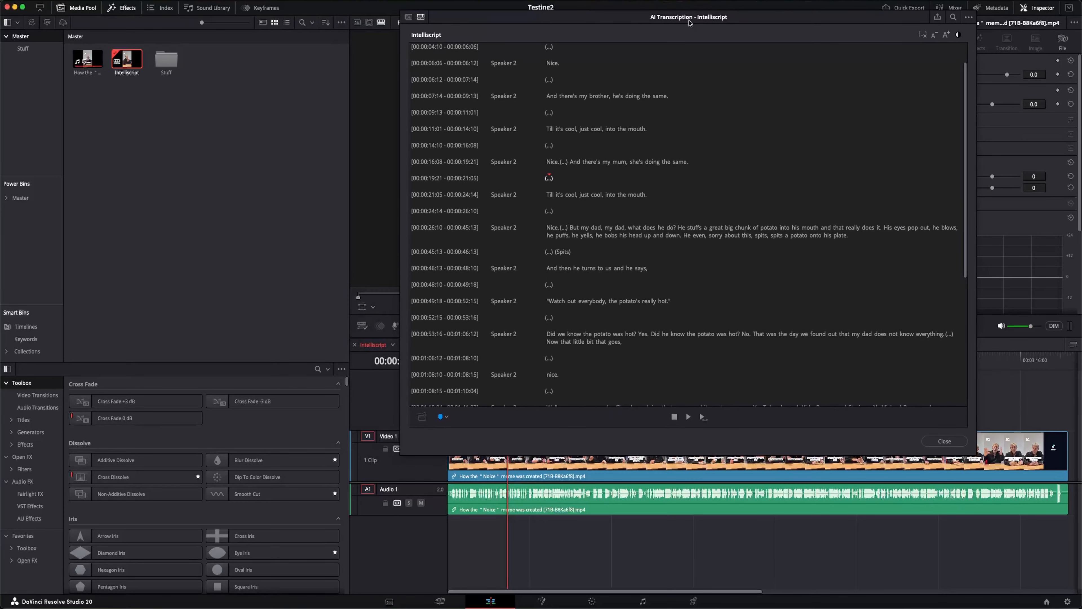
- Delete the transcript passage from "But my dad, my dad, what does he do?" through "spits a potato onto his plate."
left_click(550, 228)
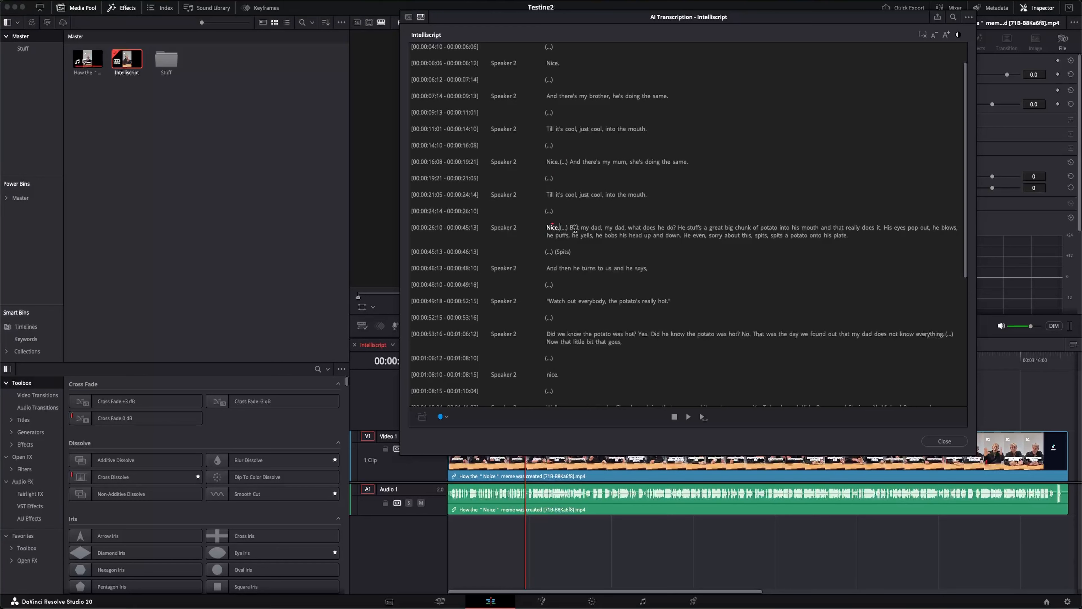
left_click_drag(571, 227, 849, 235)
scroll(600, 520, "up", 5)
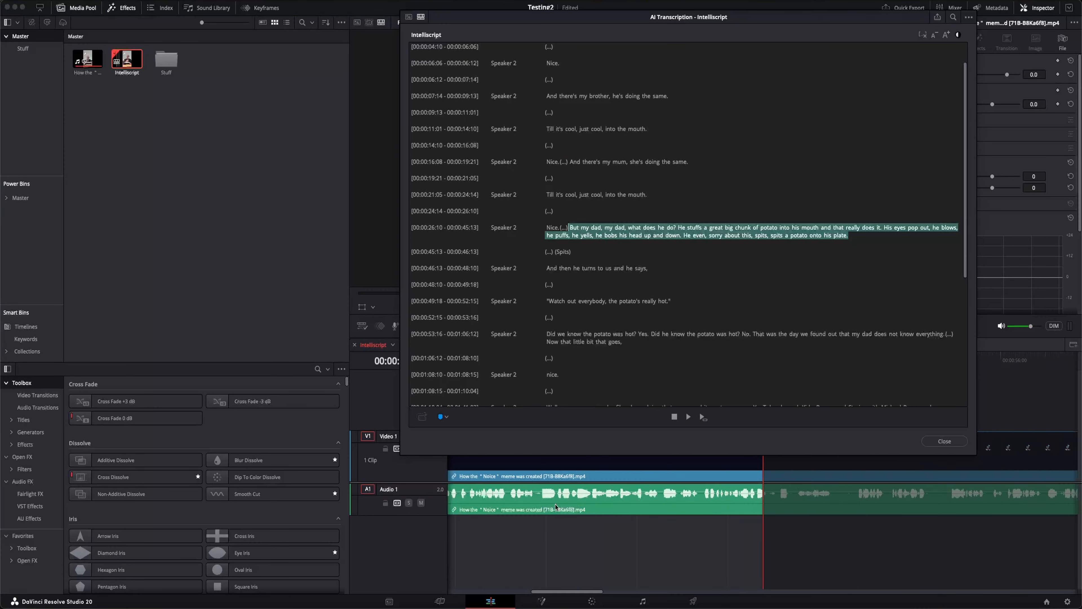
scroll(612, 506, "down", 4)
scroll(612, 506, "up", 1)
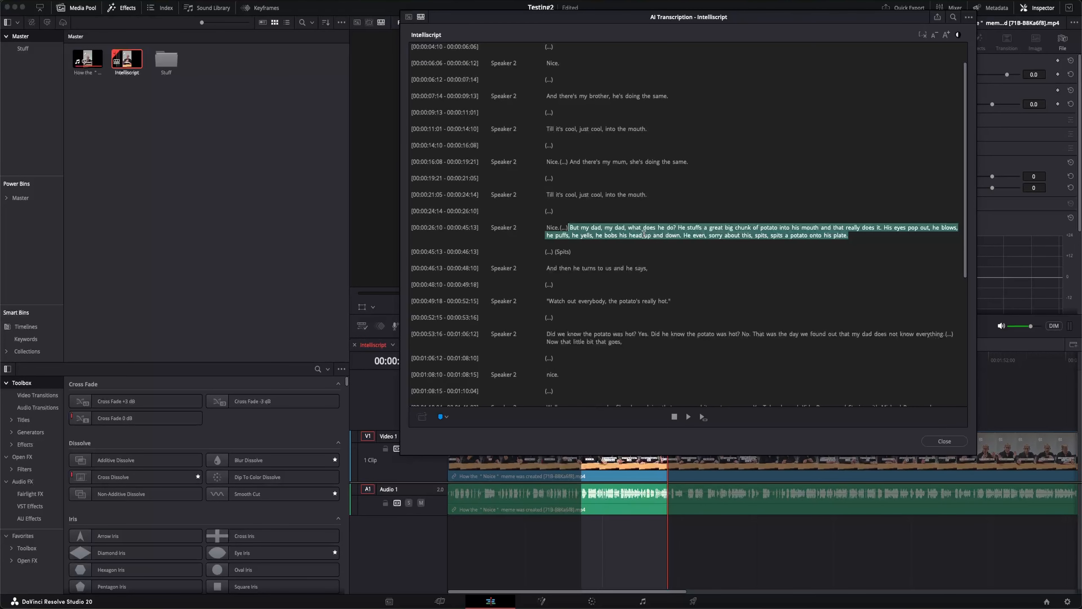
key("Delete")
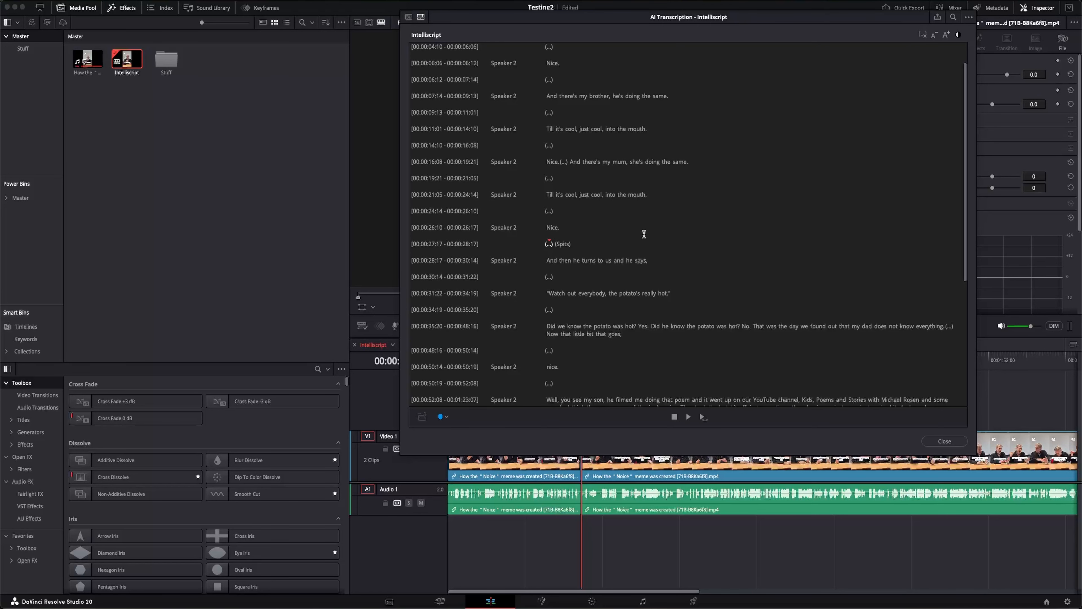
- Move the transcript window off the viewer and timeline controls, then close the transcription
left_click_drag(688, 20, 671, 446)
left_click(541, 326)
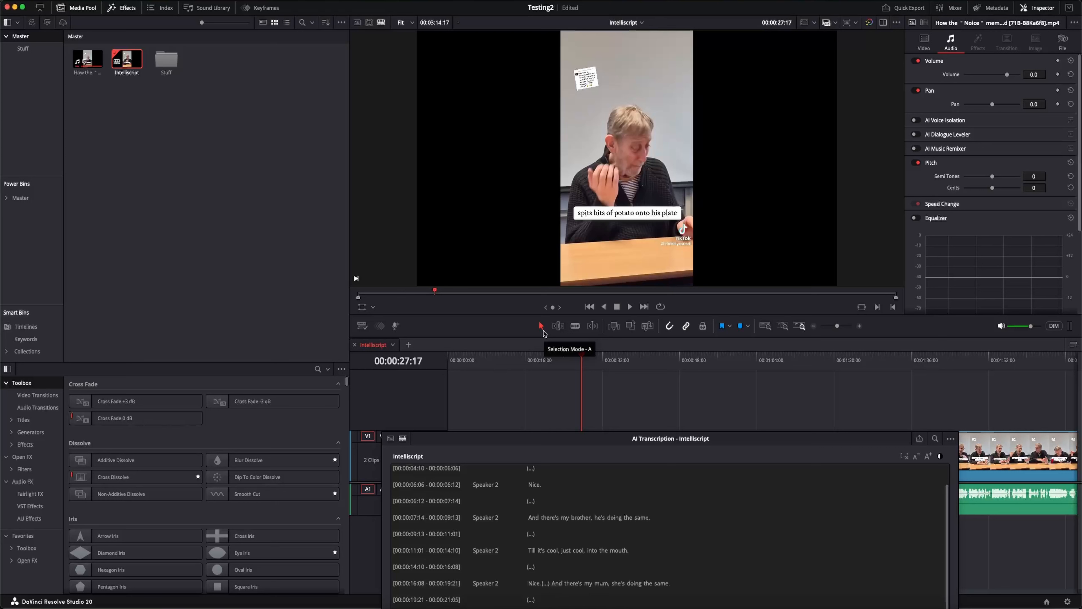
double_click(689, 439)
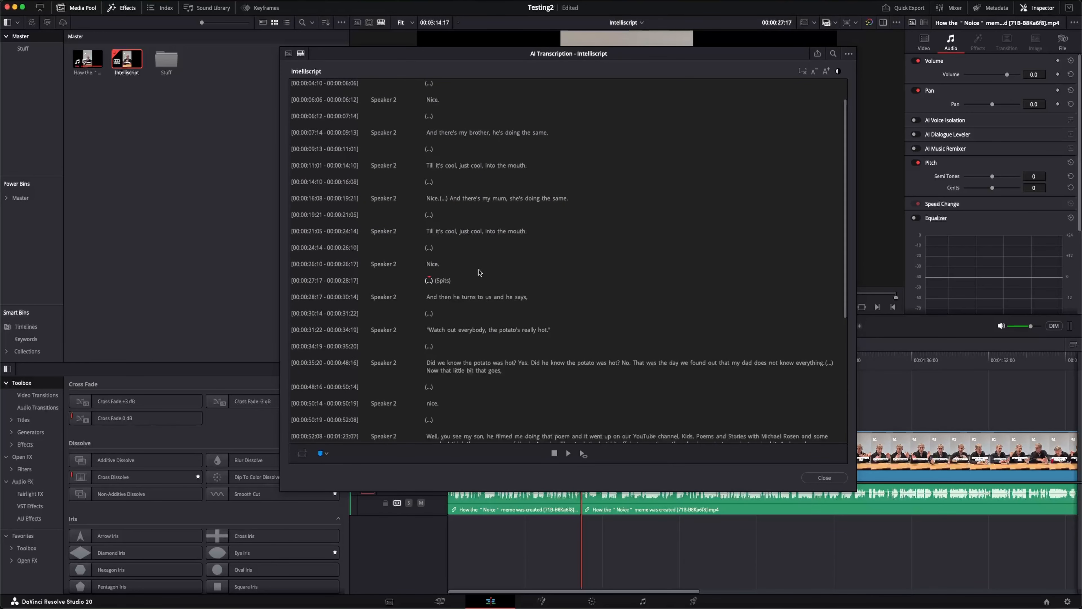
left_click(825, 478)
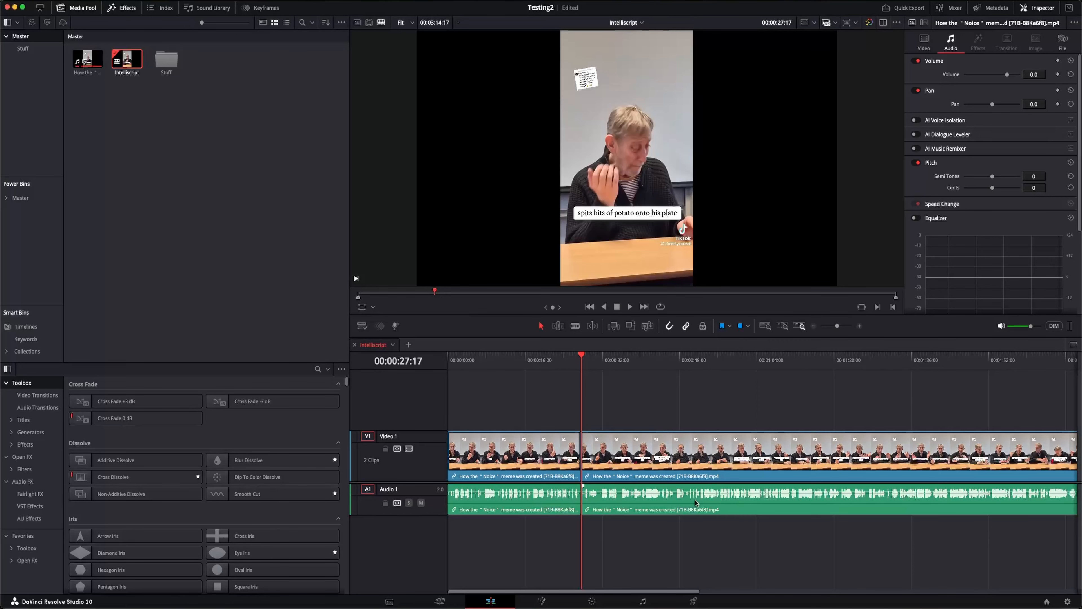
- Switch to the Fairlight page and increase the height of the Audio 1 track so its waveforms are larger
left_click(642, 601)
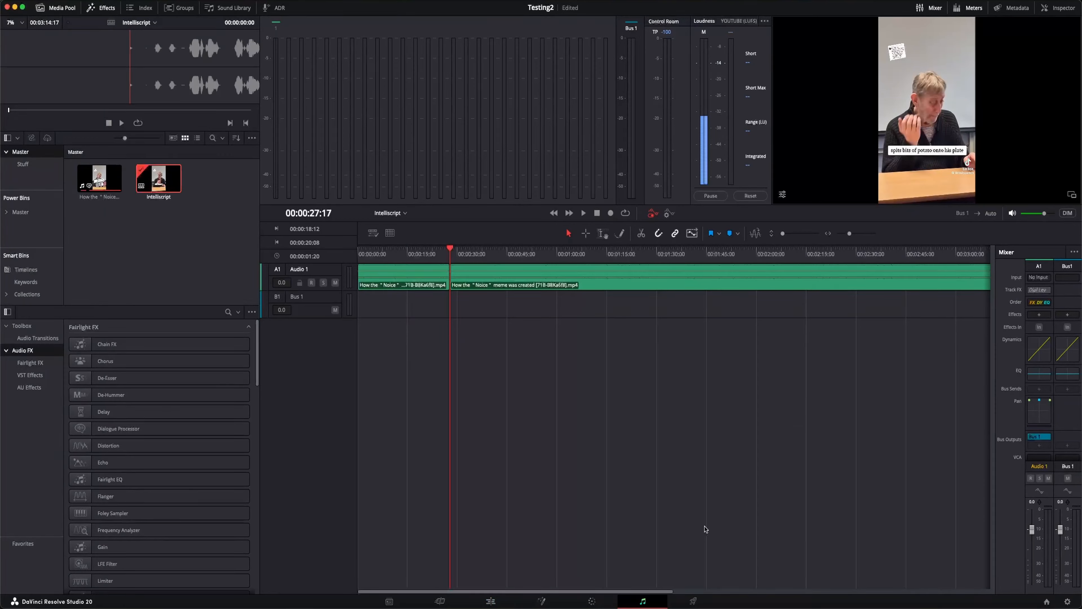
left_click_drag(314, 290, 315, 440)
scroll(472, 344, "up", 10)
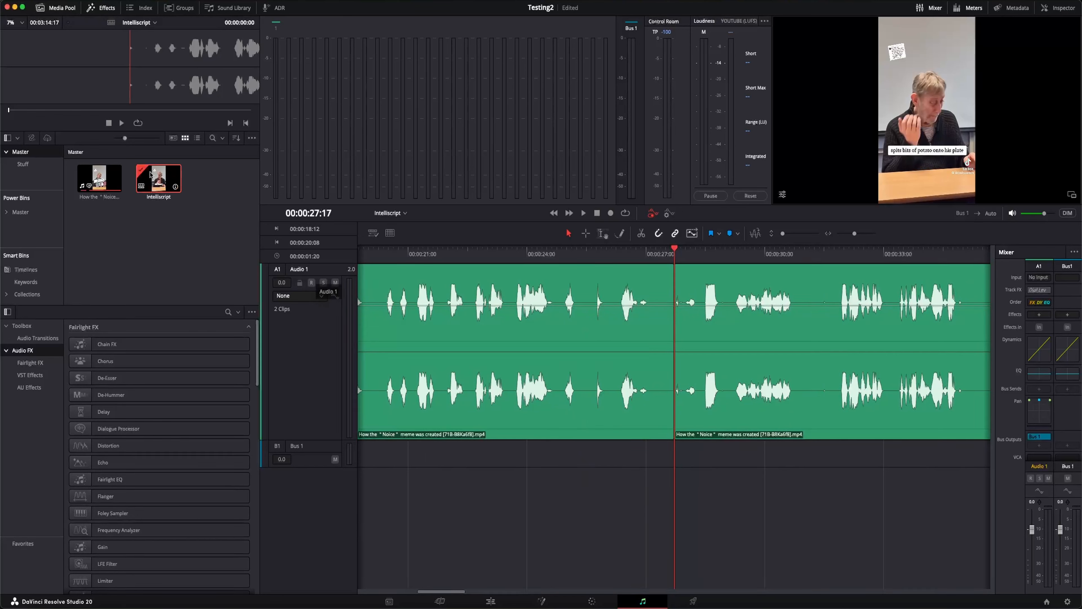
scroll(510, 459, "down", 4)
scroll(511, 460, "down", 2)
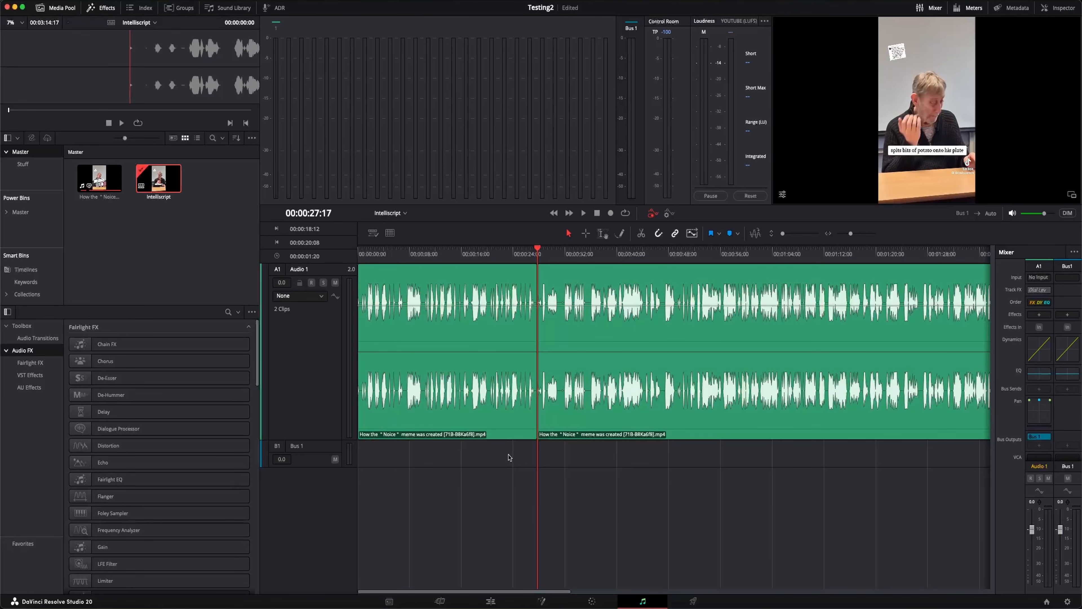
- Return the playhead to the timeline start and reset the in/out range to the full timeline
left_click_drag(393, 249, 317, 252)
key("x")
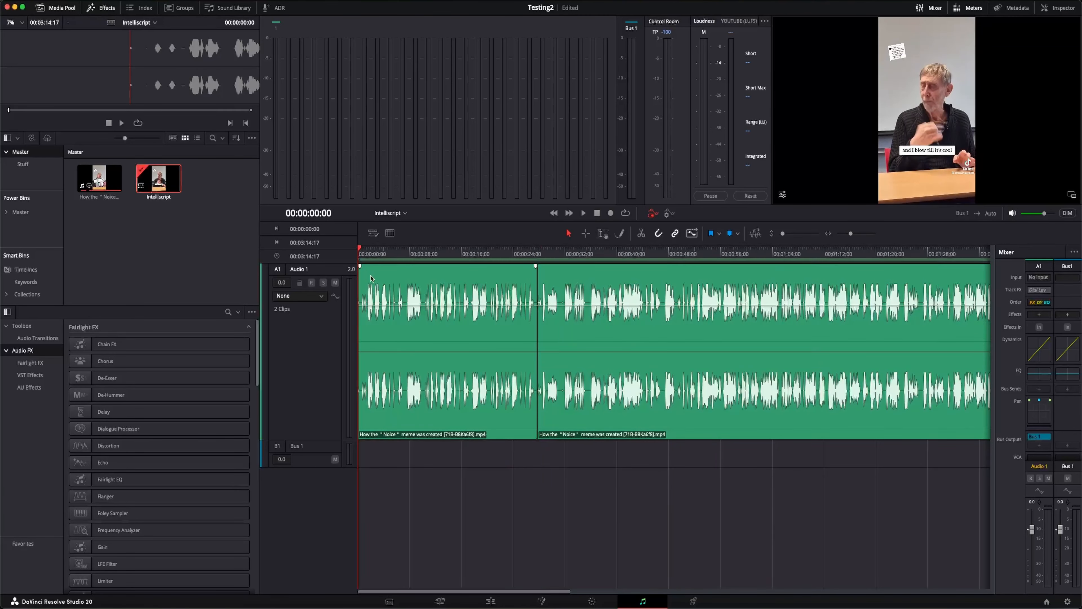
scroll(742, 365, "right", 10)
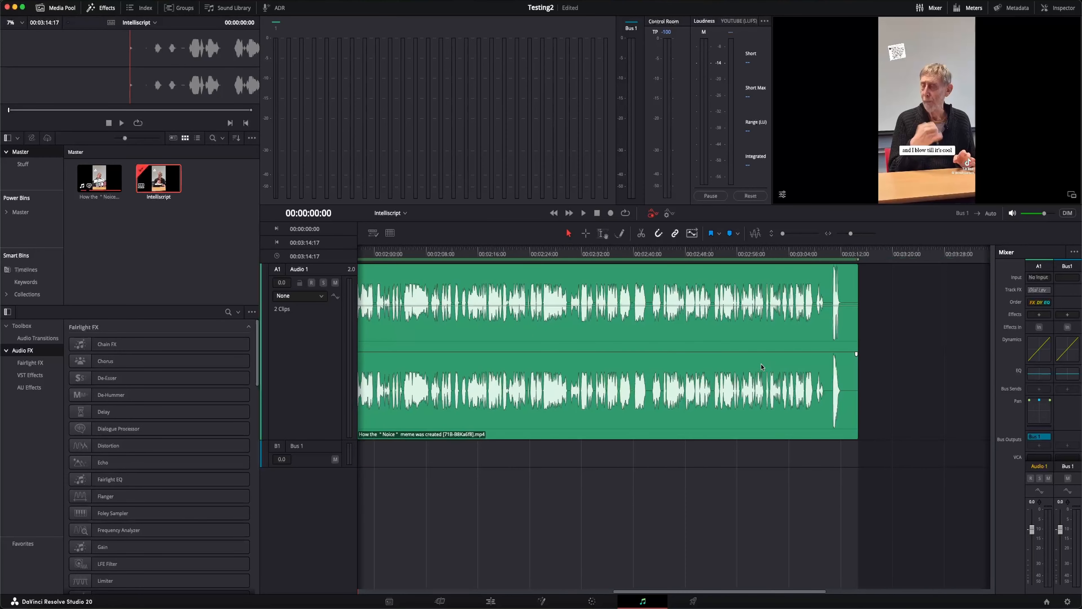
scroll(623, 401, "left", 10)
- Make the Audio 1 track slightly taller for a closer view of the opening waveform
scroll(620, 406, "up", 5)
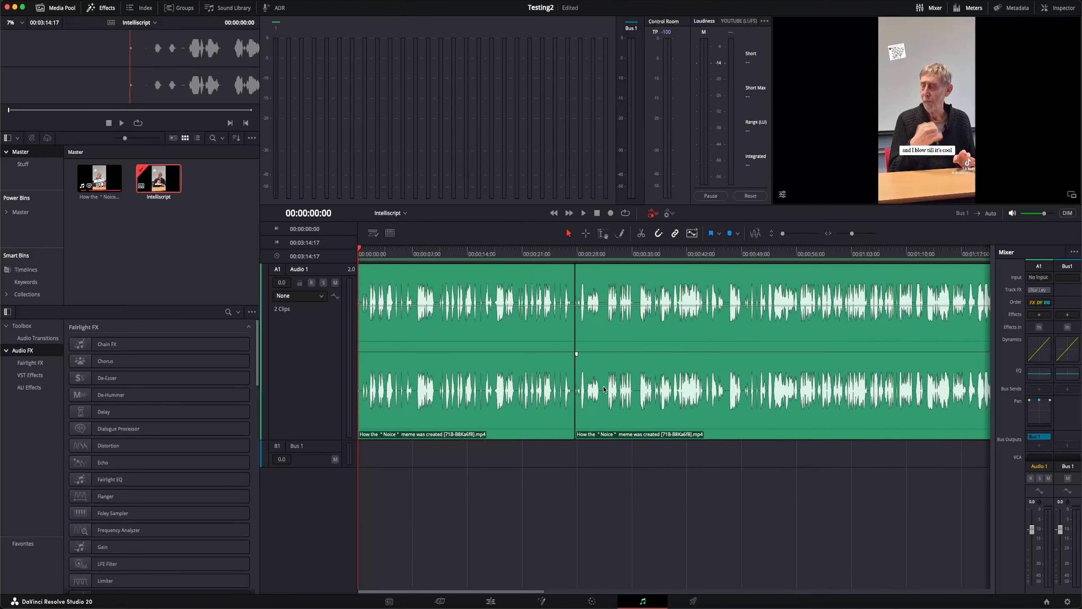
scroll(559, 354, "up", 2)
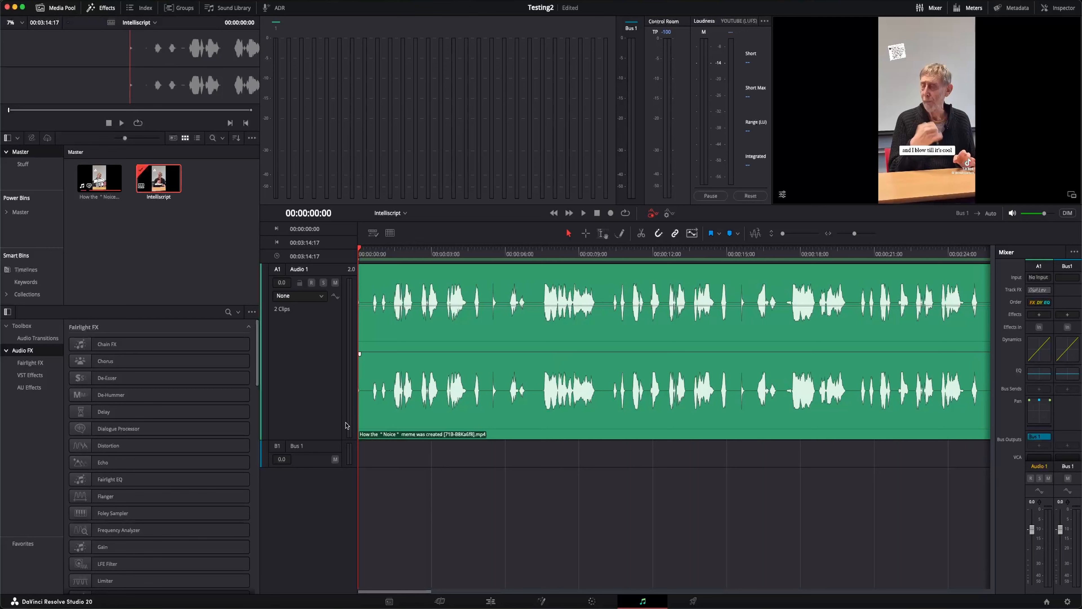
left_click_drag(333, 441, 331, 478)
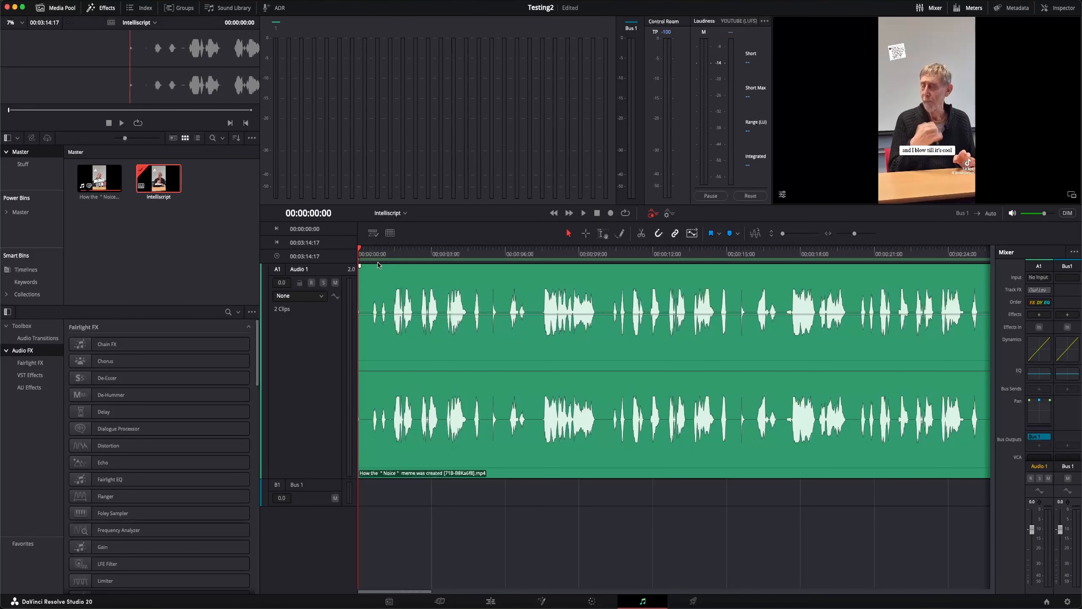
- Select the audio on the Audio 1 track and open the Remove Silence settings for it
left_click(539, 369)
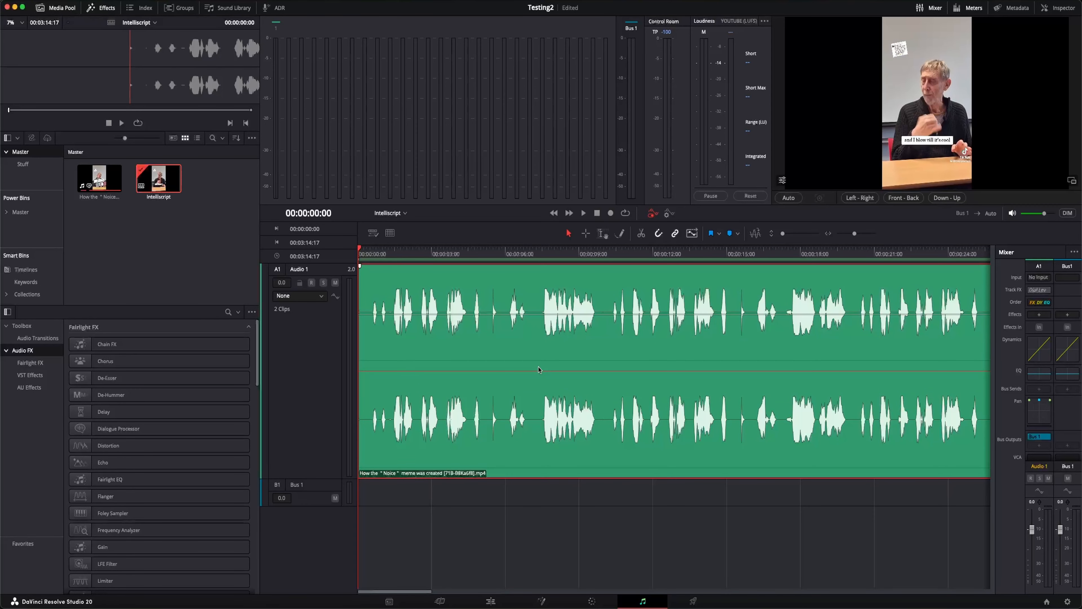
right_click(299, 355)
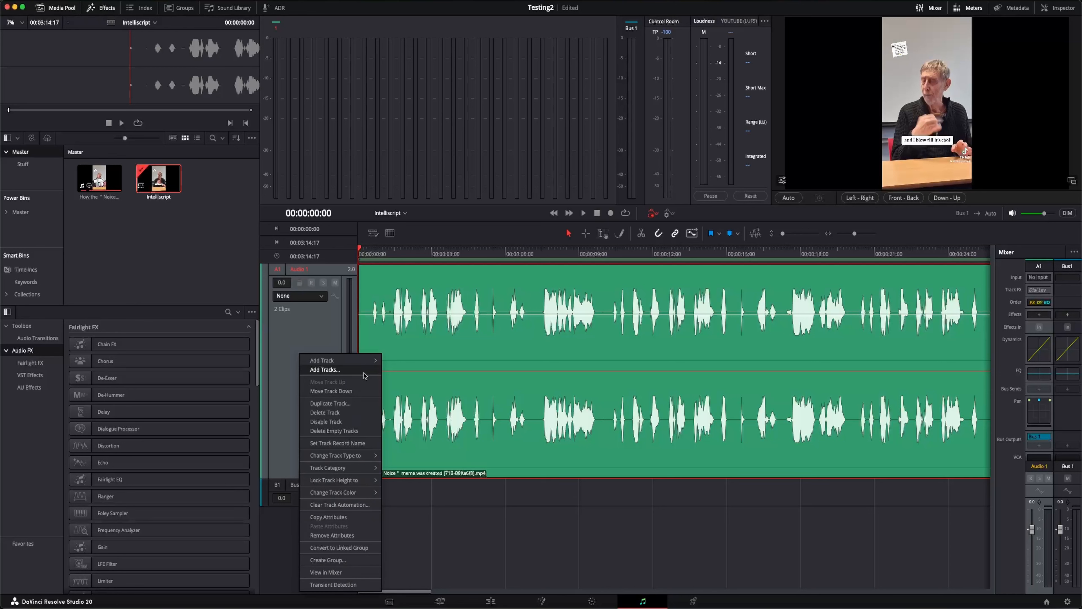
left_click(494, 414)
right_click(494, 360)
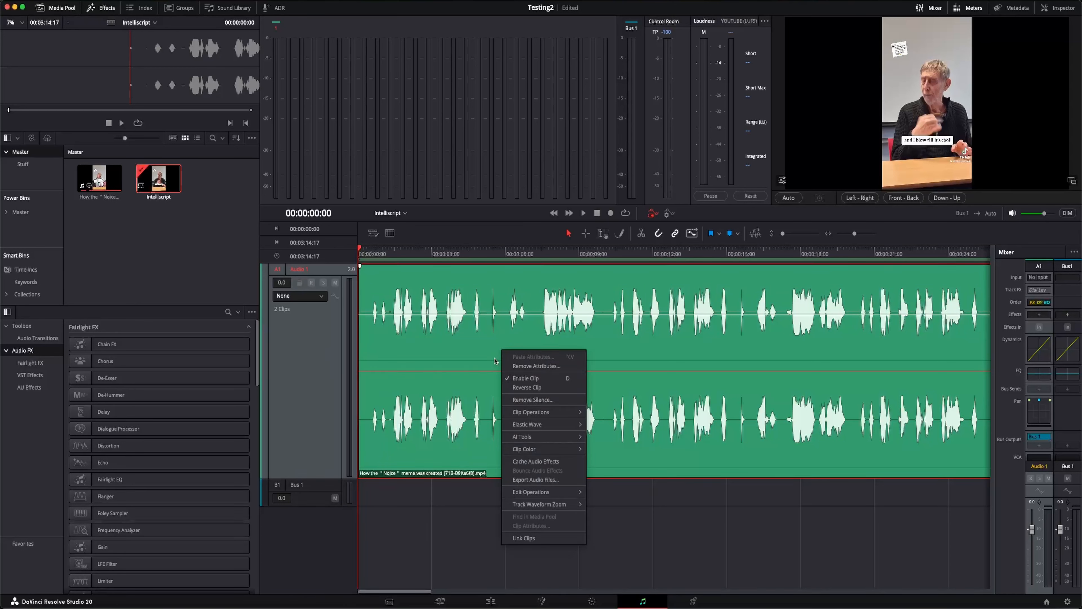
left_click(567, 397)
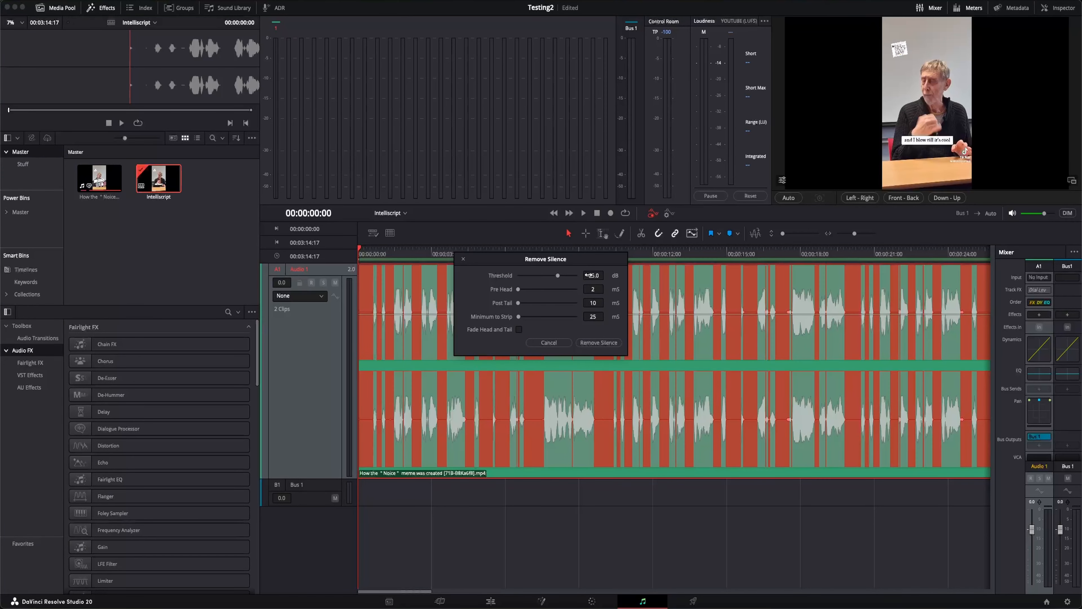
- Try a Remove Silence Threshold of -61.3 dB and examine which parts of the waveform are marked for removal
left_click_drag(558, 275, 538, 276)
scroll(404, 327, "up", 10)
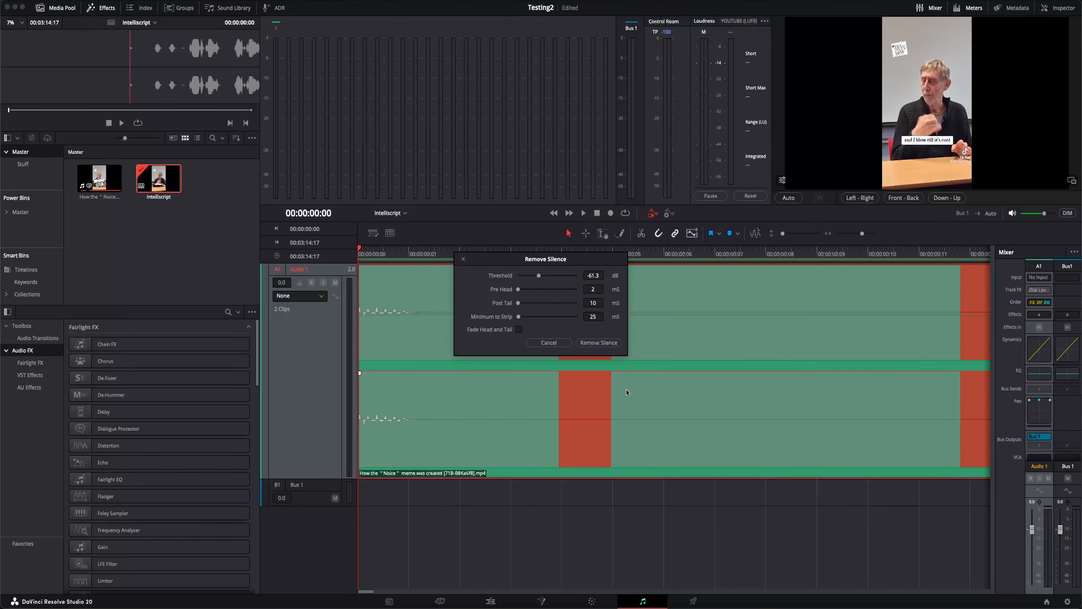
scroll(549, 412, "right", 6)
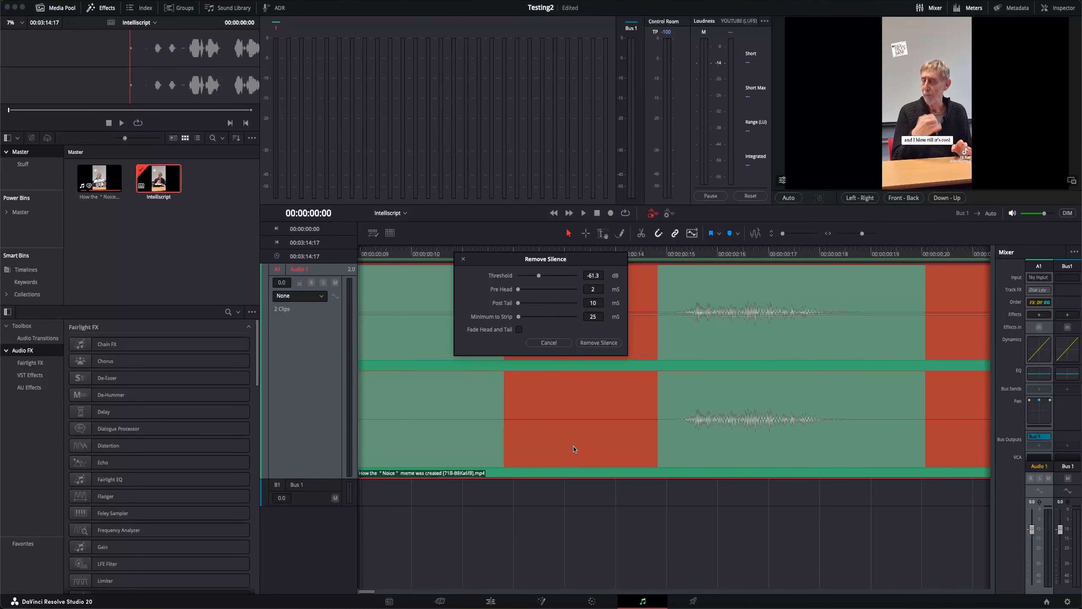
scroll(547, 461, "left", 4)
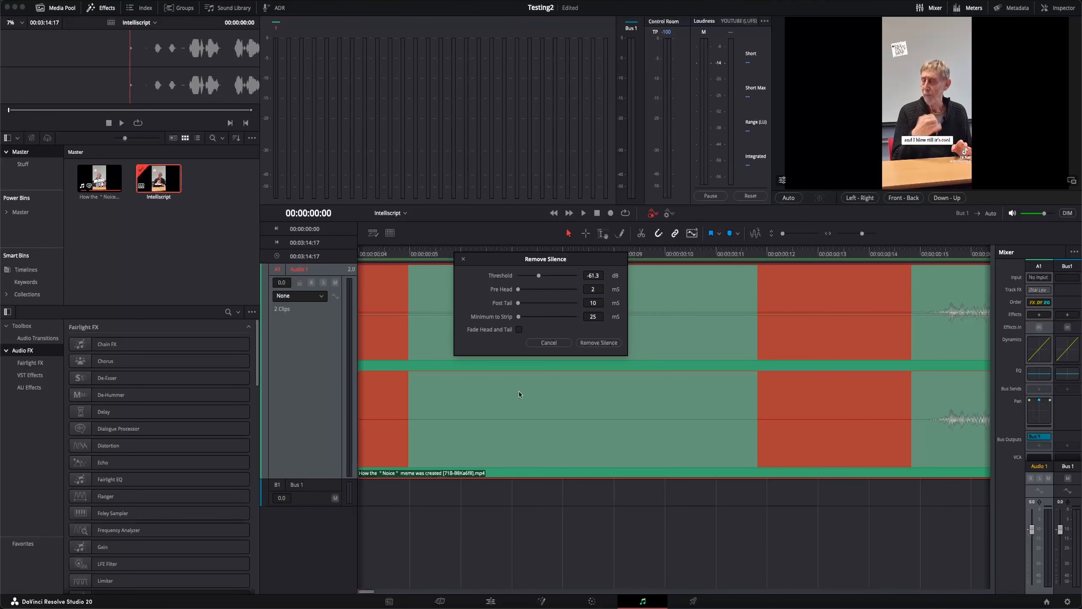
scroll(805, 410, "right", 3)
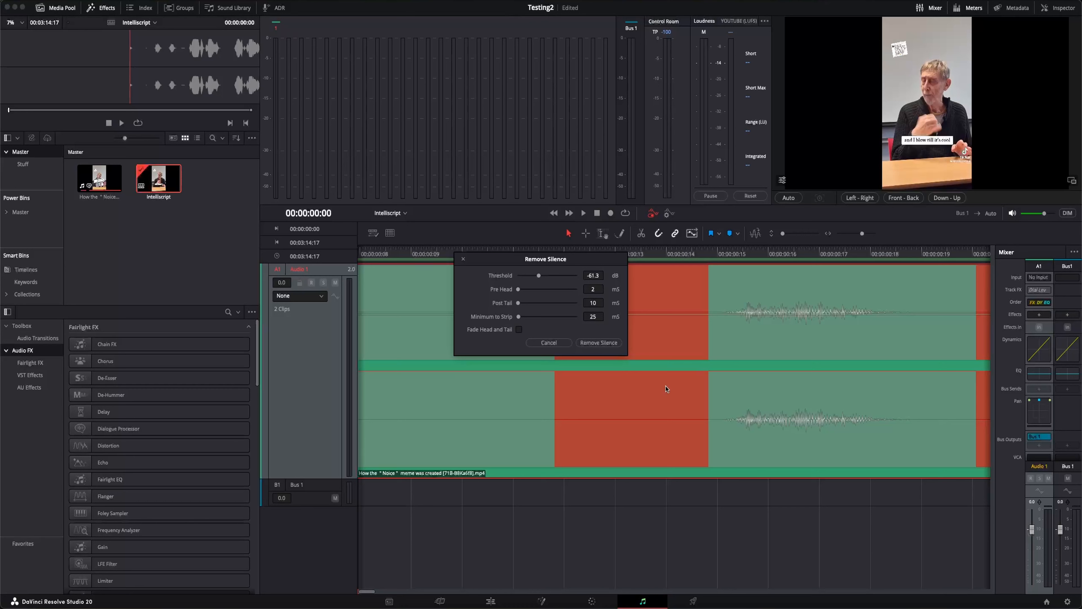
scroll(583, 436, "down", 6)
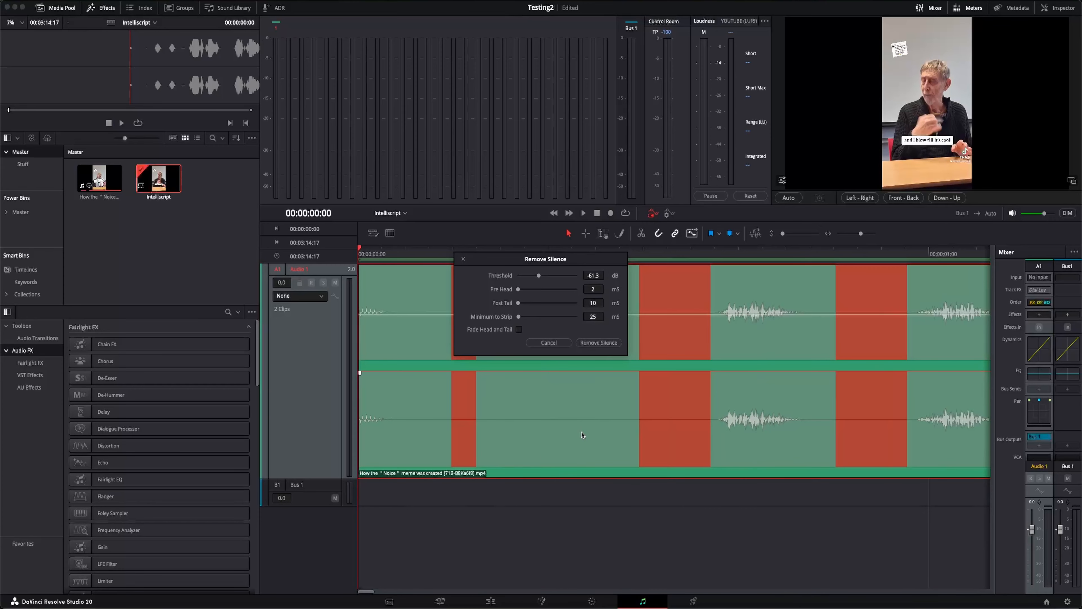
- Set the Remove Silence Threshold to -30 dB
double_click(598, 277)
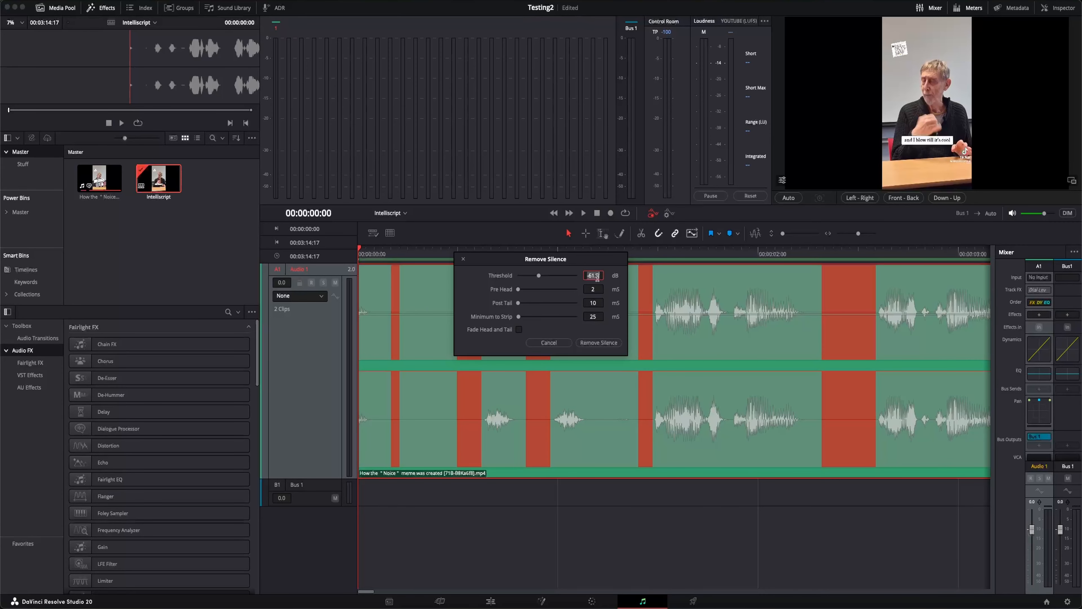
type("-30")
key("Return")
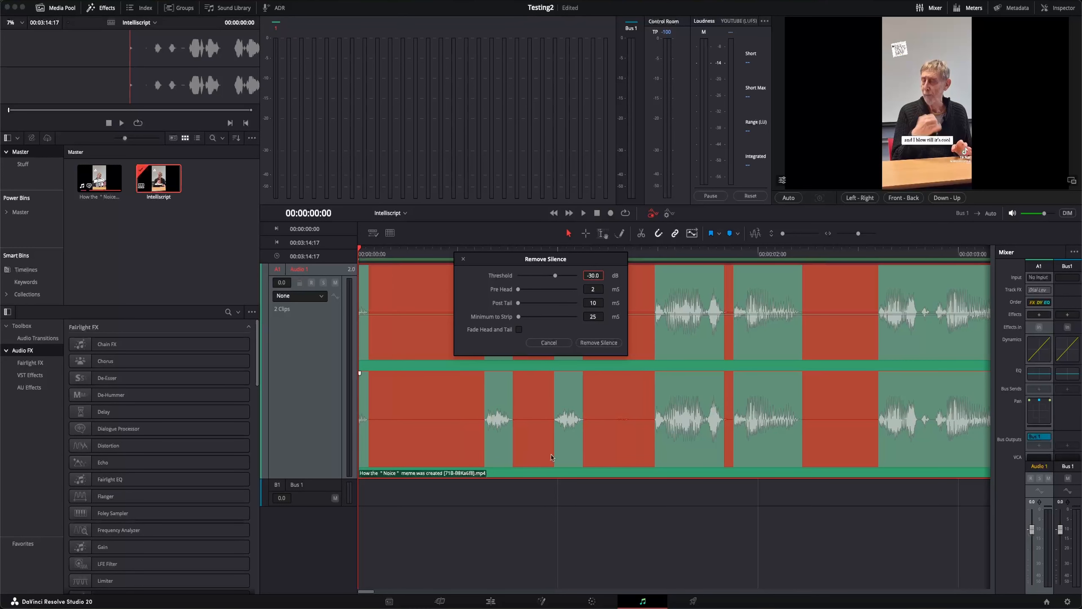
- Set the Remove Silence Pre Head to 100 ms
scroll(490, 416, "down", 2)
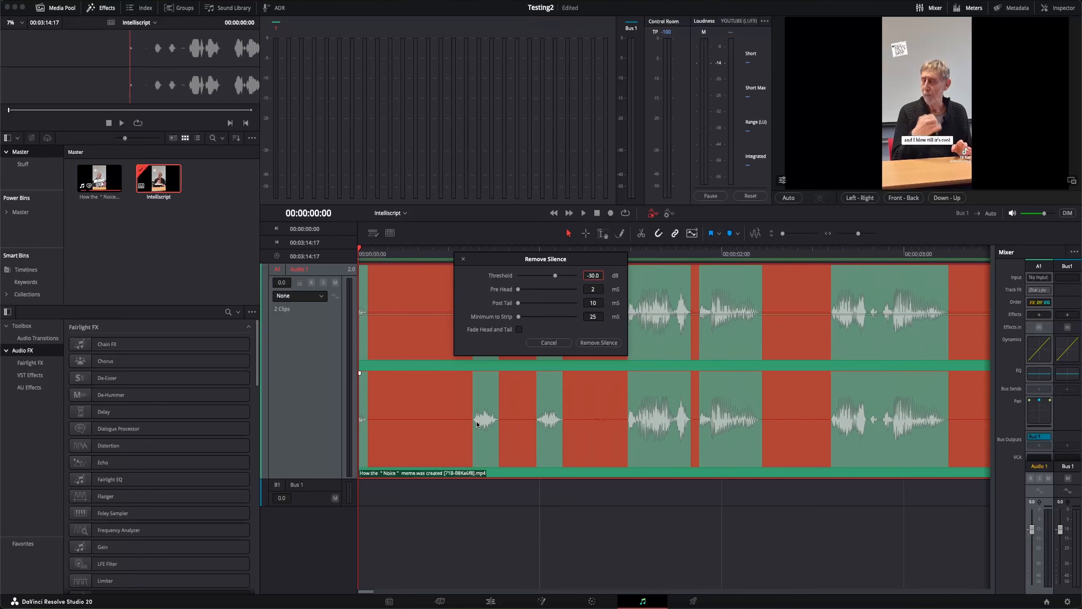
scroll(568, 328, "up", 3)
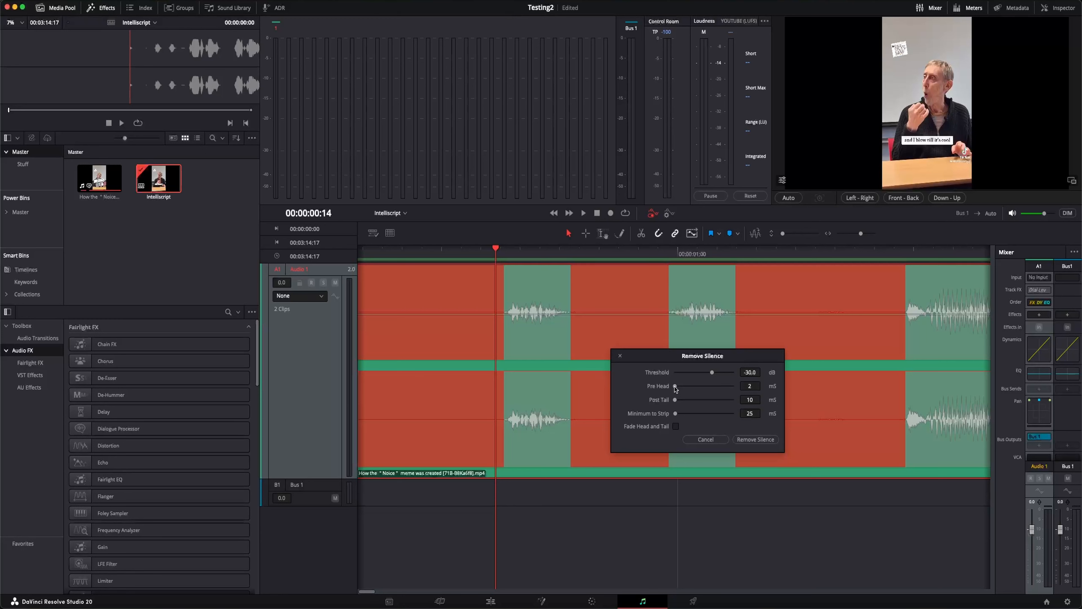
left_click_drag(676, 388, 678, 387)
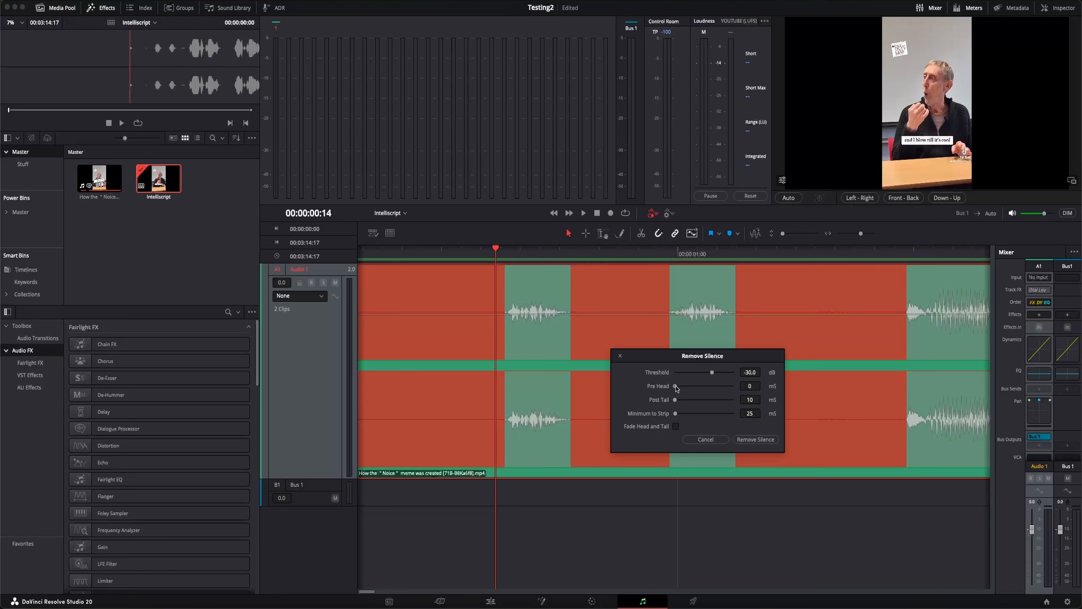
left_click(750, 386)
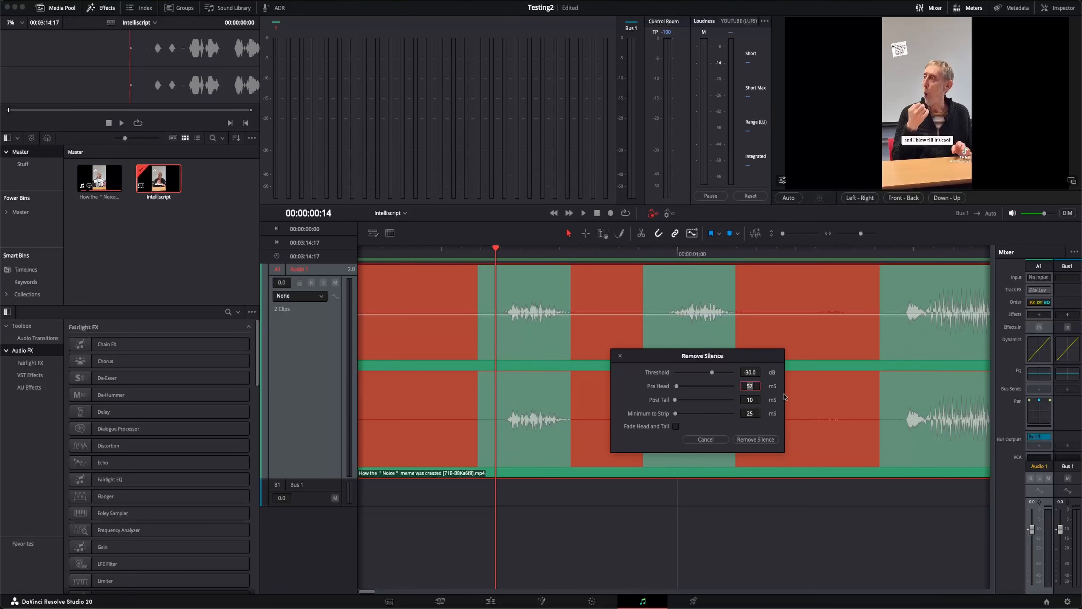
type("100")
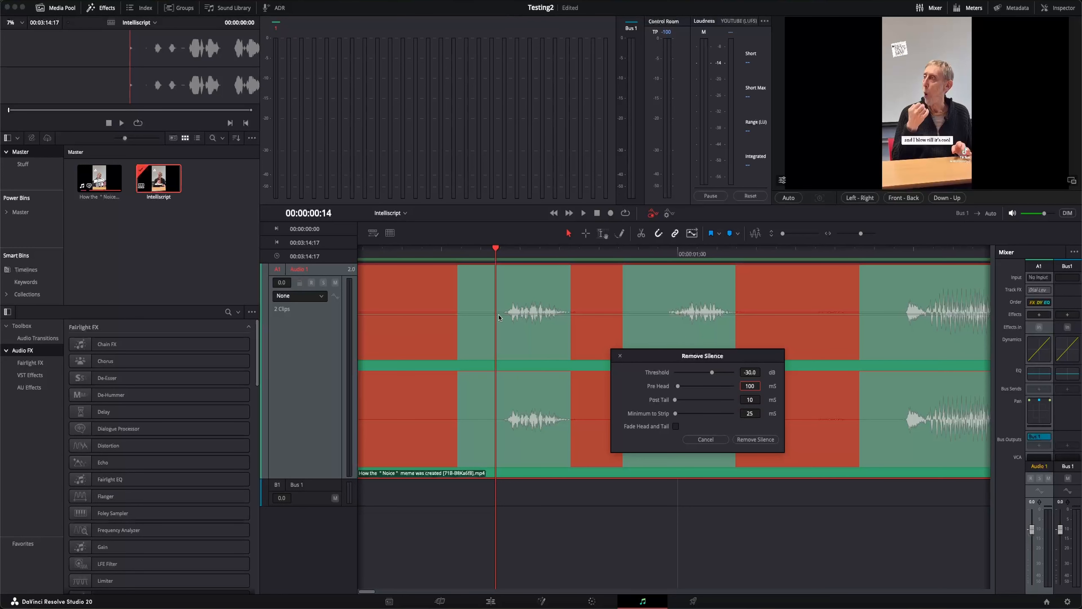
- Set the Remove Silence Post Tail to 100 ms
scroll(536, 346, "right", 5)
scroll(488, 353, "left", 1)
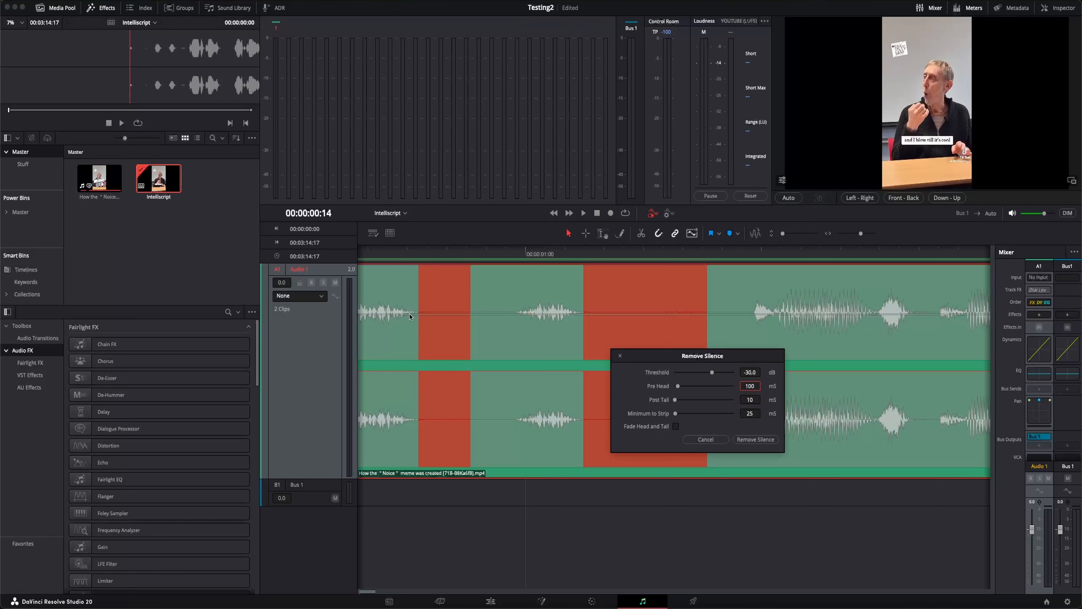
left_click(753, 400)
type("0")
key("Return")
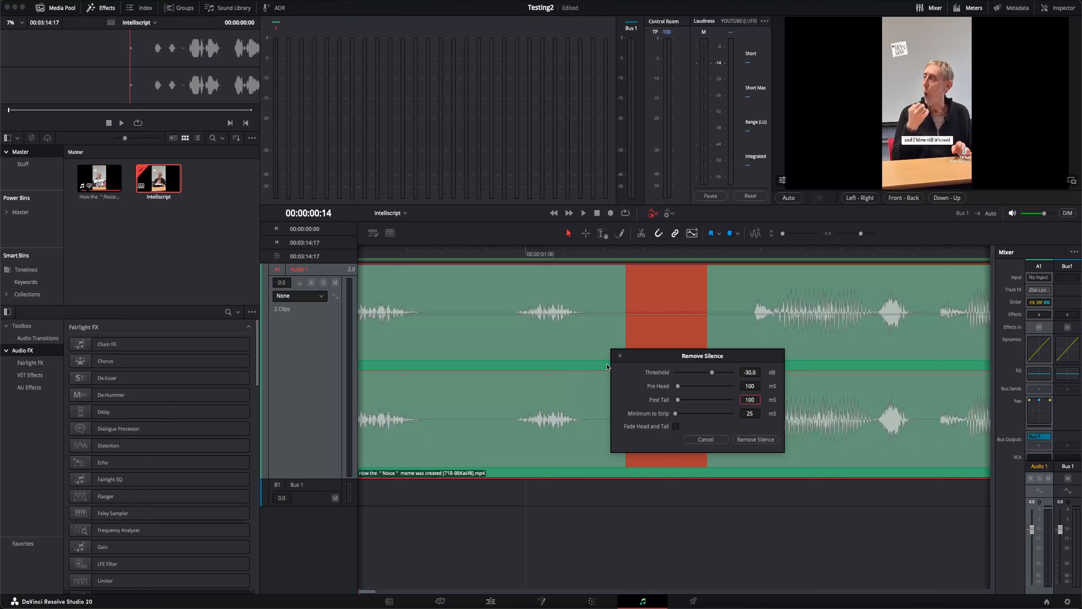
- Try Minimum to Strip values of 100, 250 and 200 ms on the gap just after one second
scroll(648, 319, "right", 5)
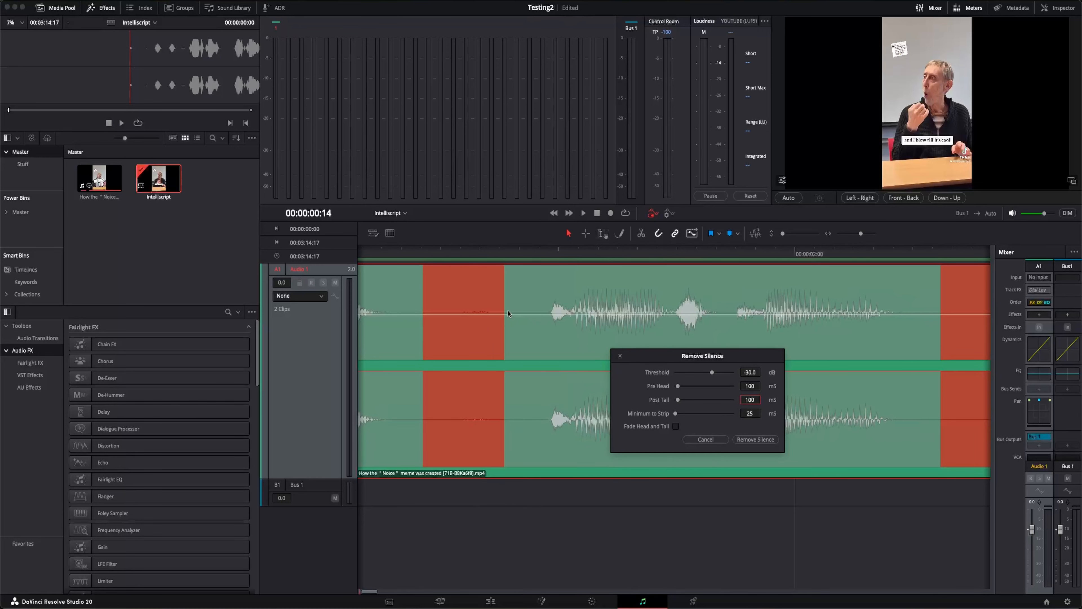
scroll(483, 329, "left", 4)
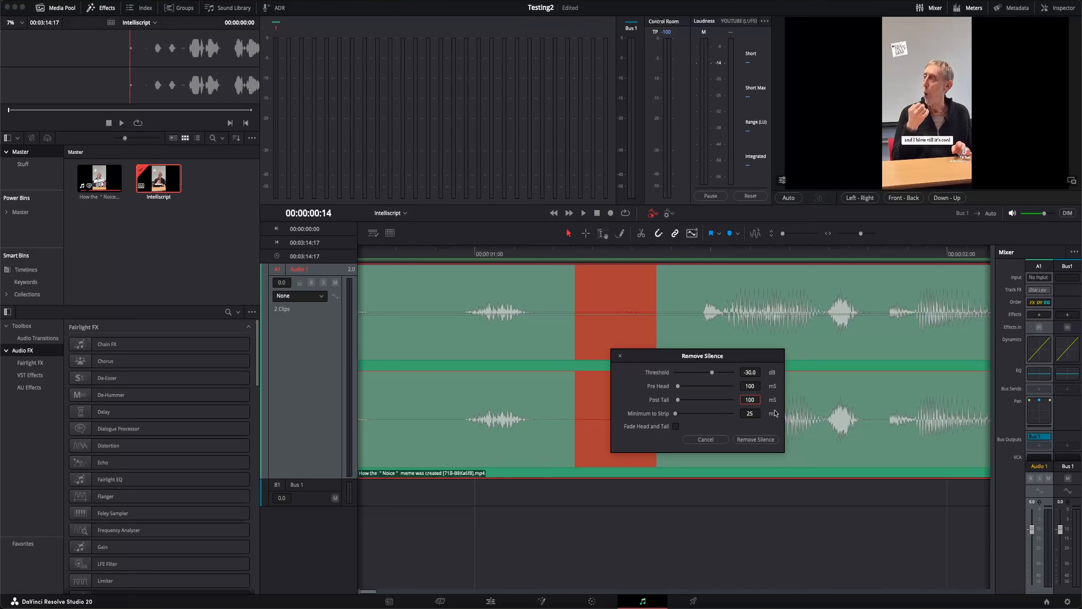
left_click(750, 413)
type("100")
key("Return")
left_click(750, 400)
key("Tab")
type("250")
key("Return")
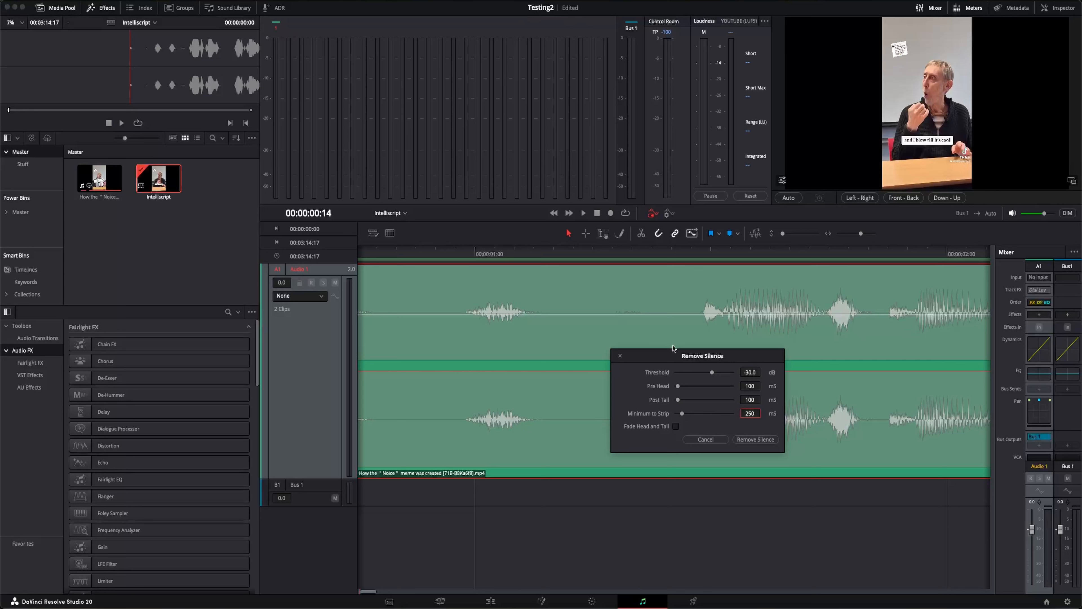
double_click(754, 412)
type("200")
key("Return")
- Set Minimum to Strip to 150 ms and remove the marked silences from the Audio 1 track
double_click(754, 412)
type("150")
key("Return")
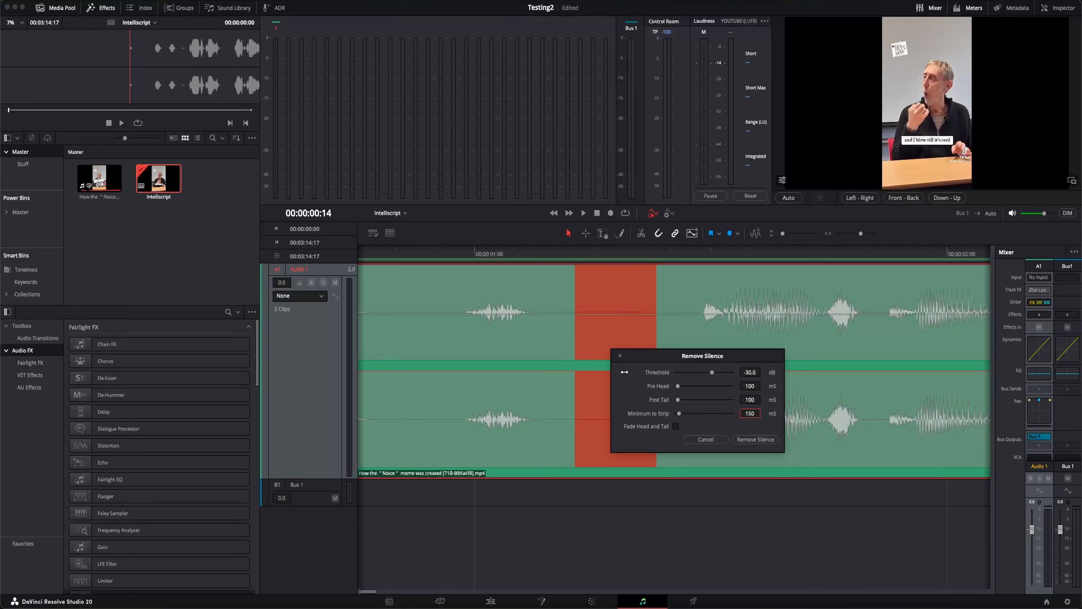
scroll(562, 354, "down", 10)
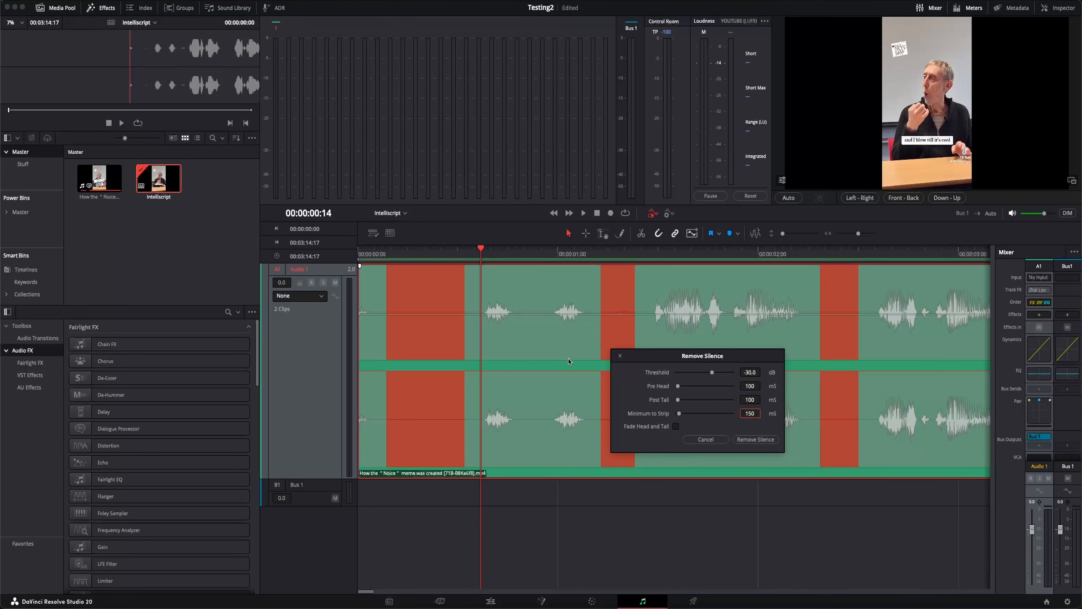
scroll(808, 310, "down", 5)
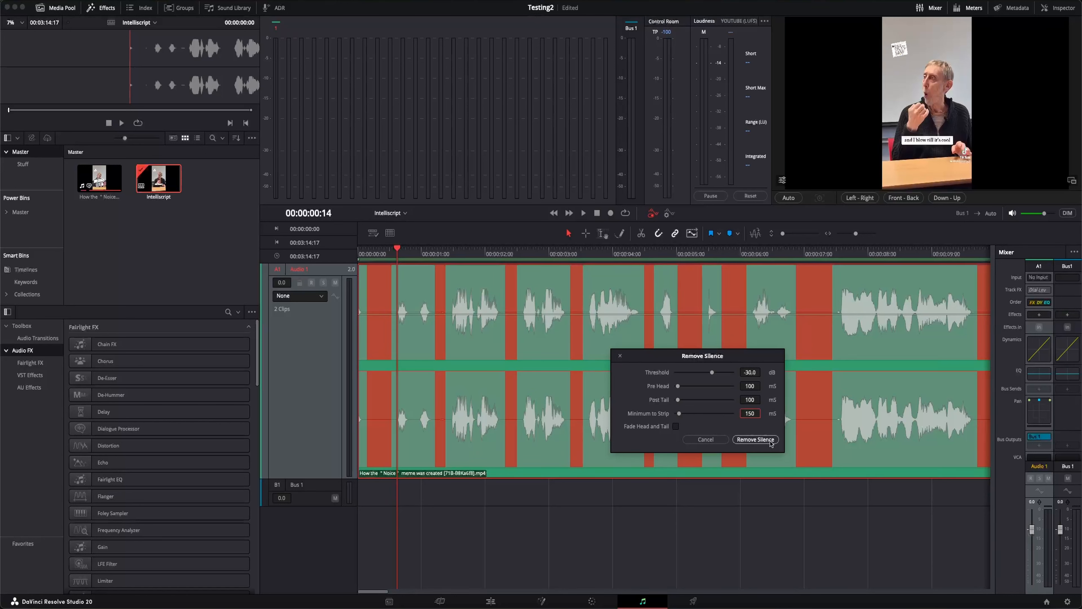
left_click(755, 440)
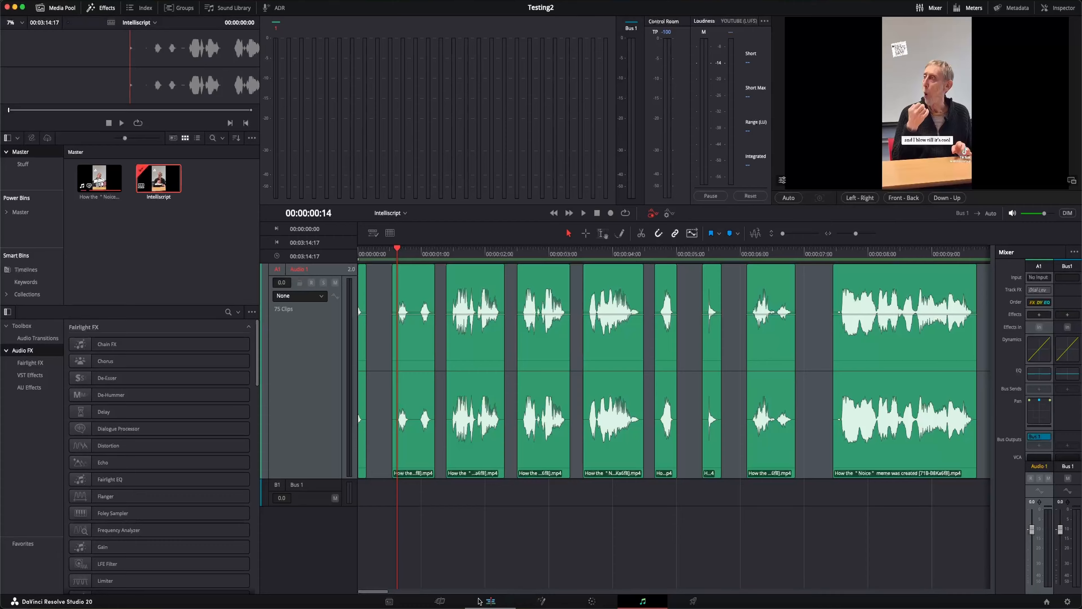
- Switch to the Edit page, examine the split audio beneath the video, and select the first video clip
left_click(490, 601)
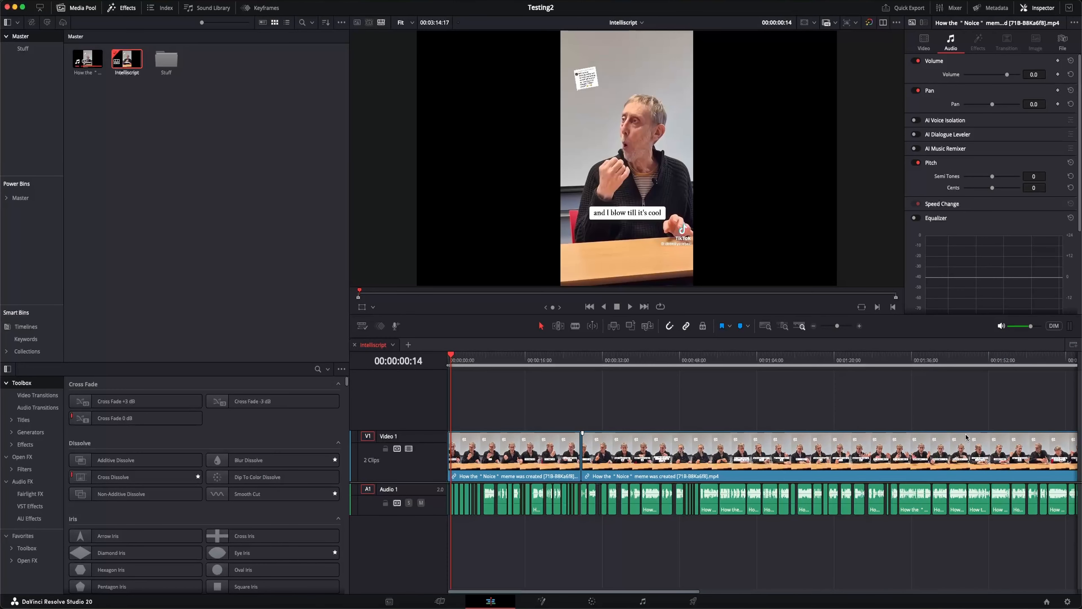
scroll(933, 435, "right", 10)
scroll(578, 440, "left", 10)
scroll(446, 487, "up", 5)
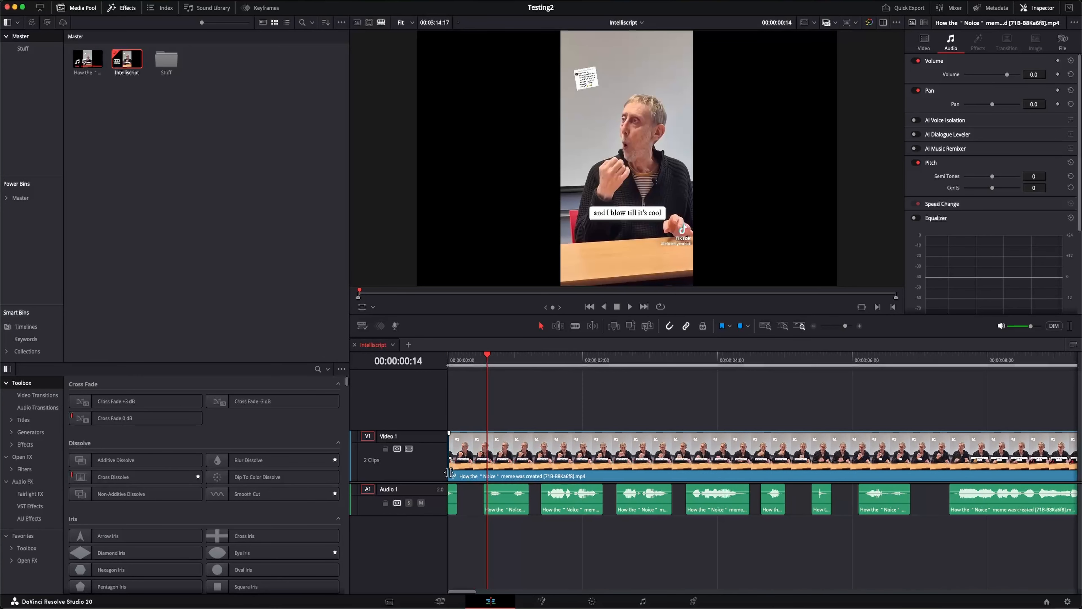
left_click(456, 452)
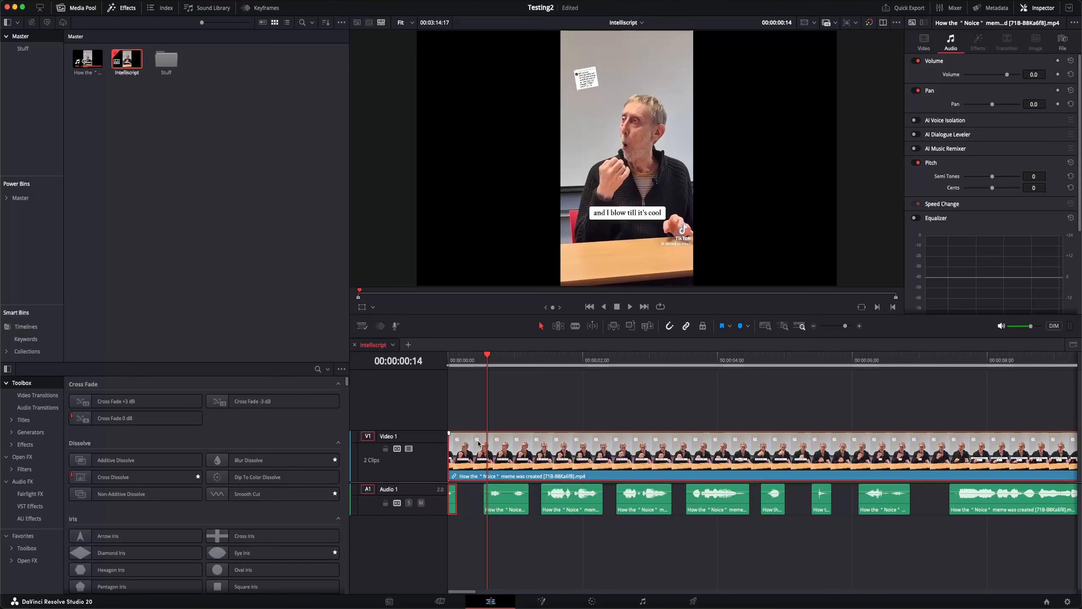
- Transcribe the Intelliscript timeline, examine the transcript and its silent-portion options, and close the transcription
right_click(124, 73)
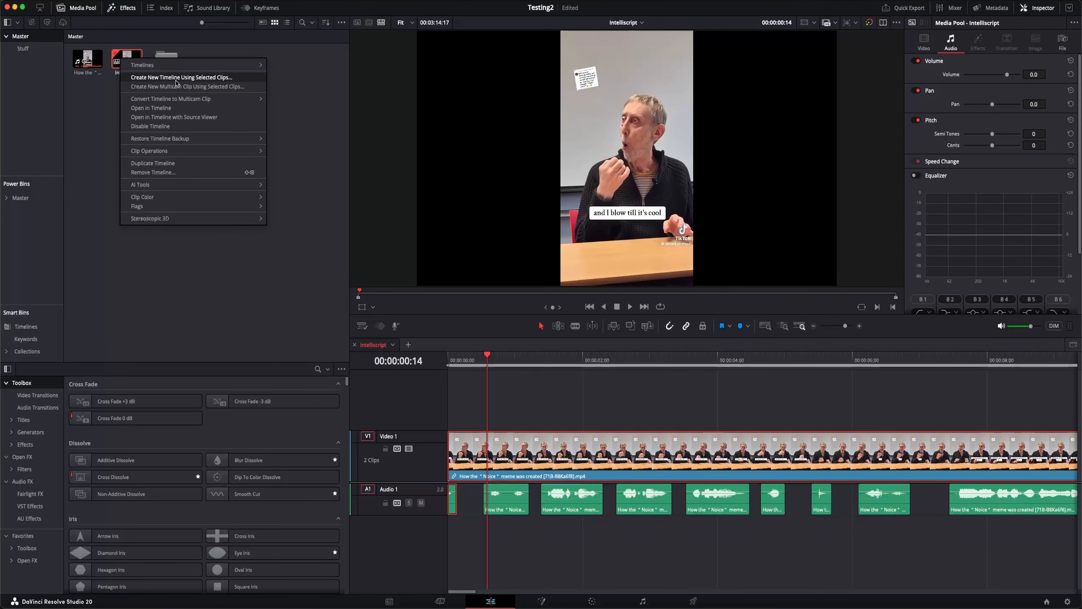
mouse_move(229, 184)
mouse_move(303, 184)
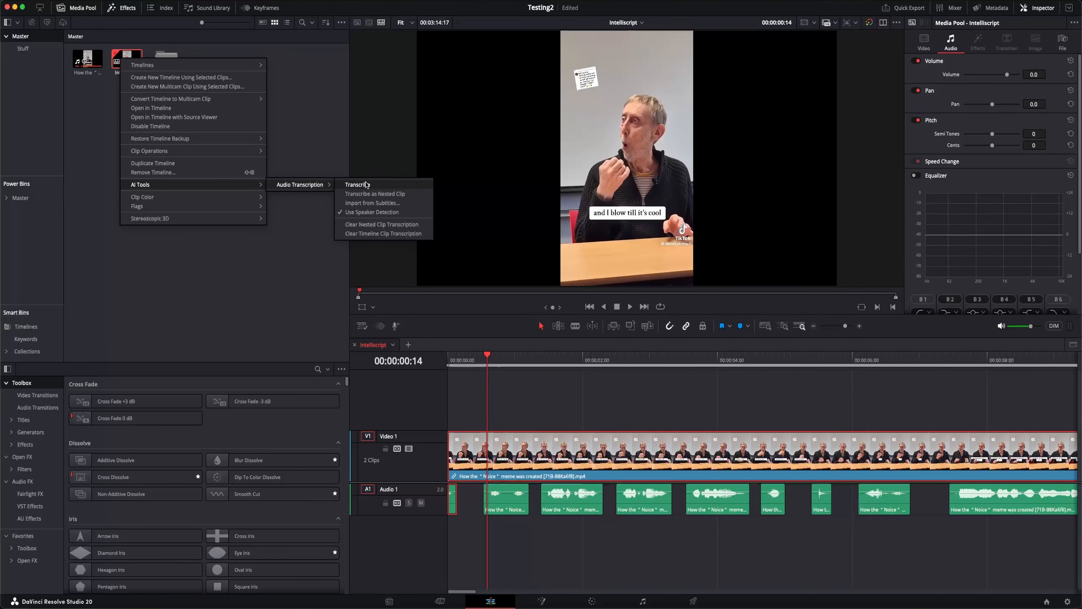
left_click(362, 185)
left_click(569, 189)
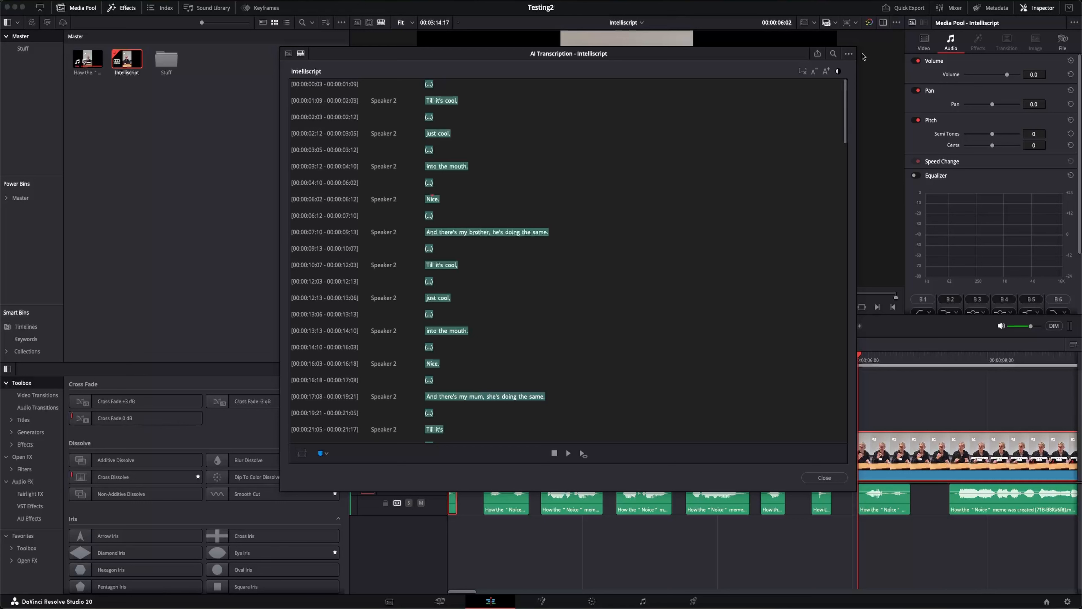
left_click(850, 54)
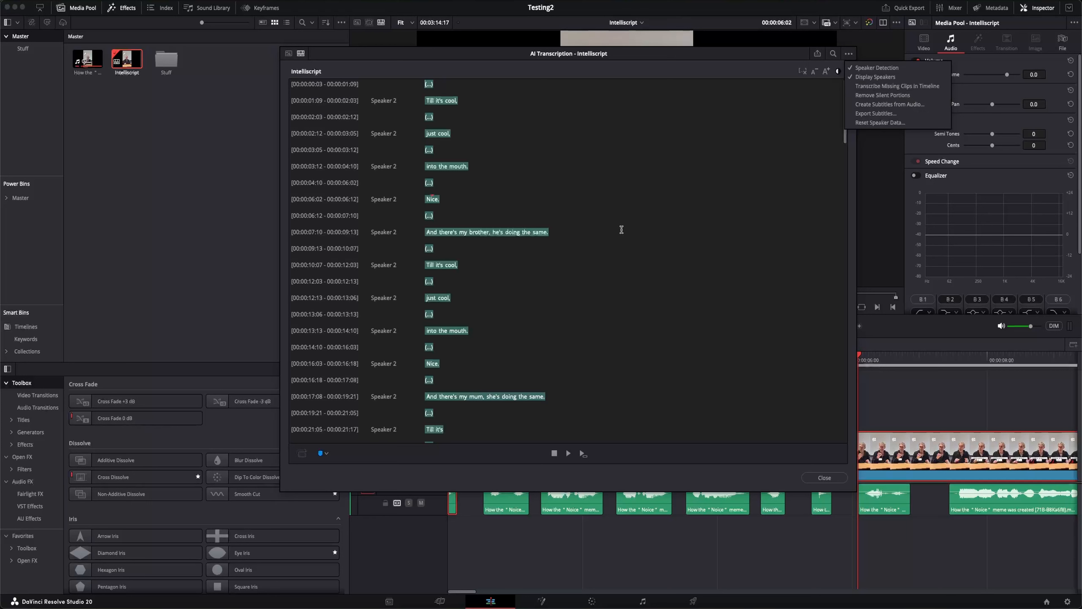
left_click(840, 477)
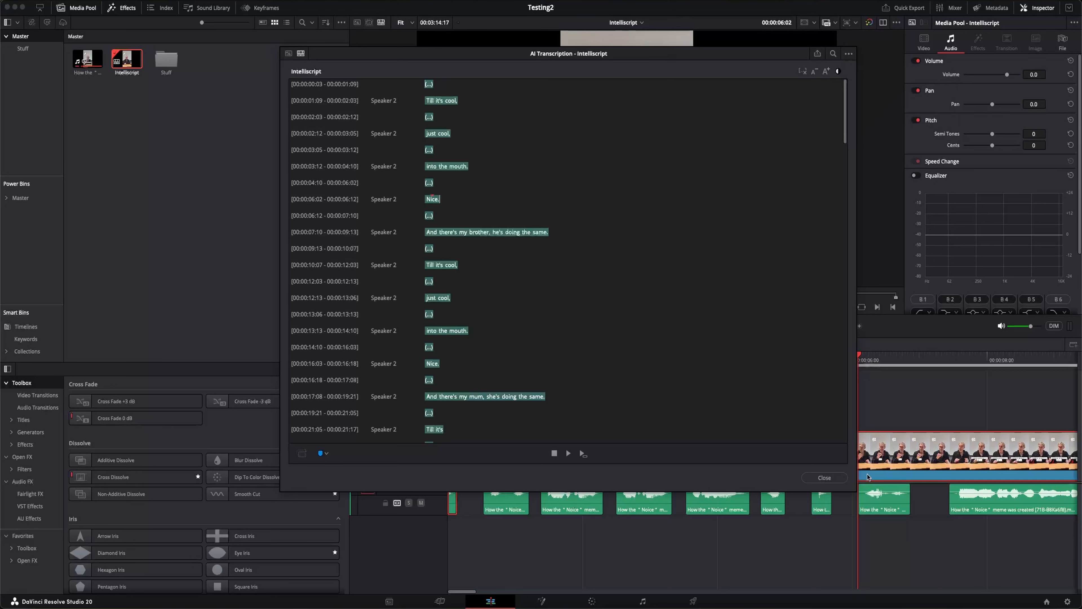
left_click(831, 477)
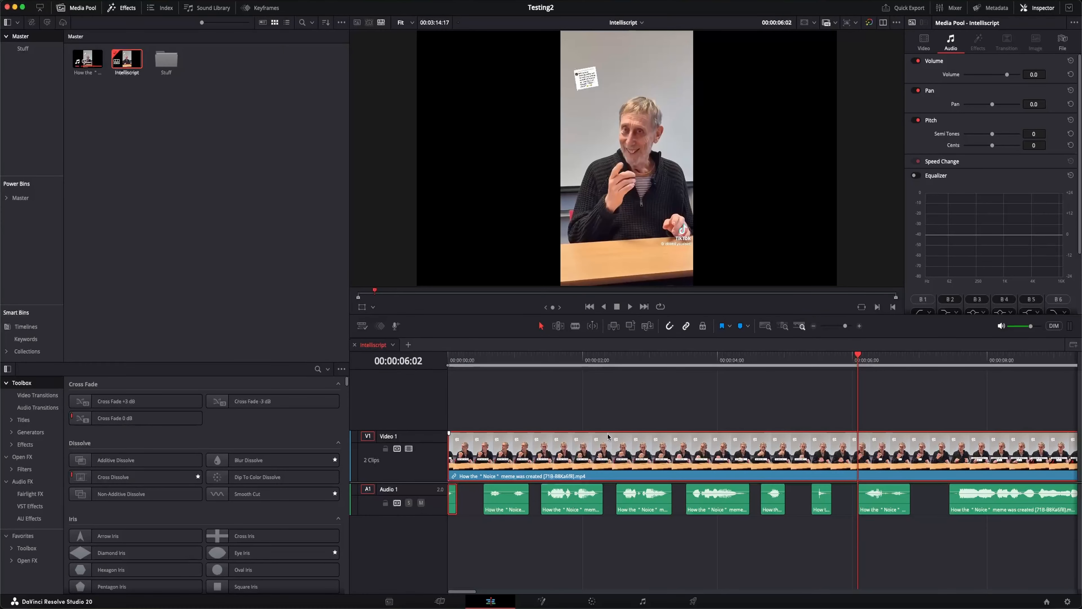
left_click(643, 602)
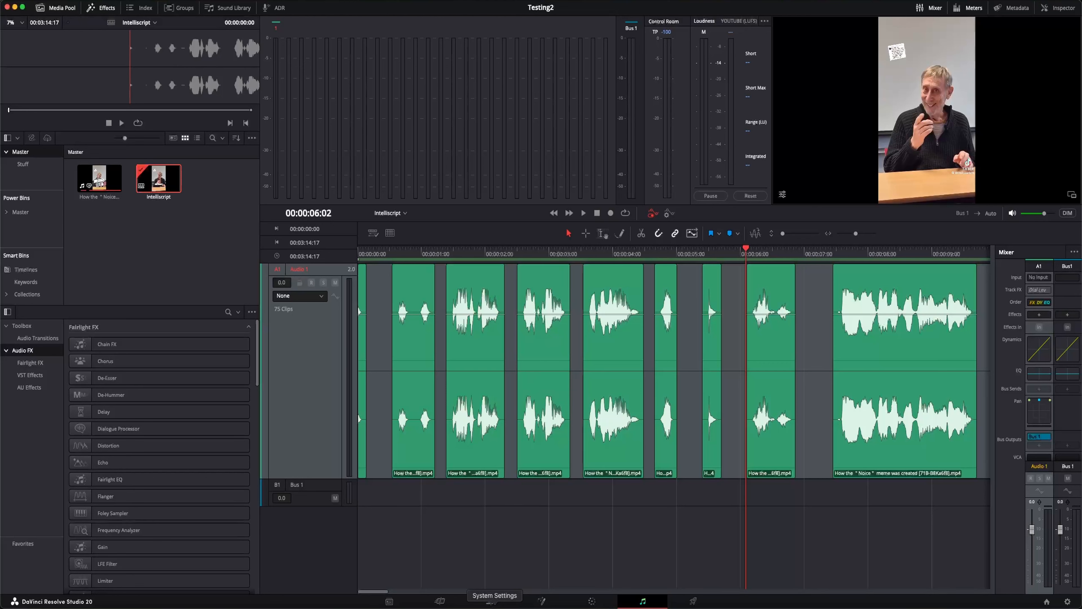
left_click(490, 602)
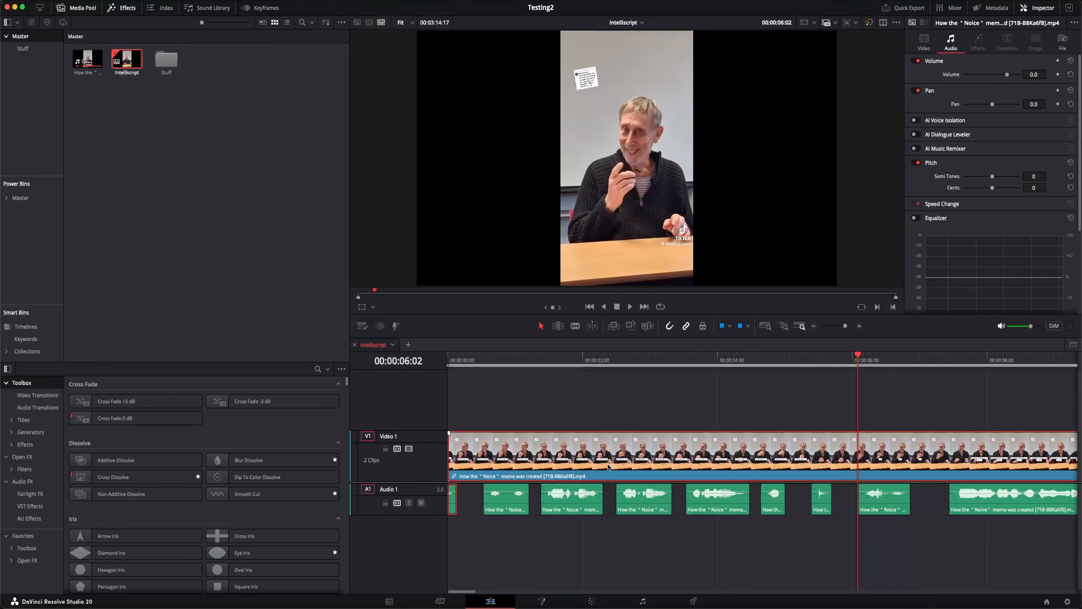
- Split the Video 1 clip at both edges of the first three gaps in the Audio 1 track
key("b")
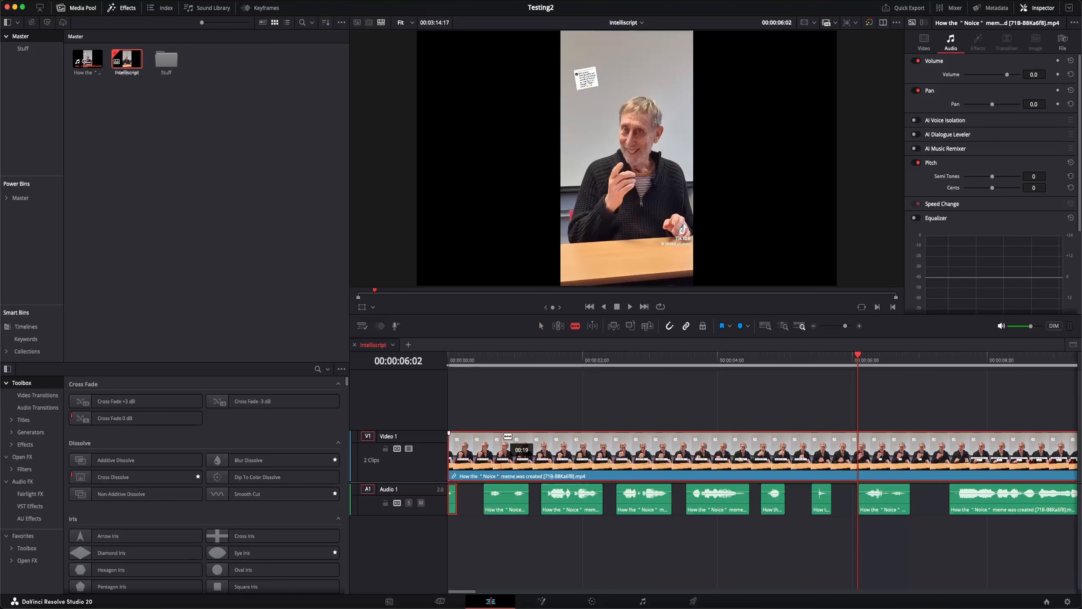
left_click(458, 464)
left_click(486, 457)
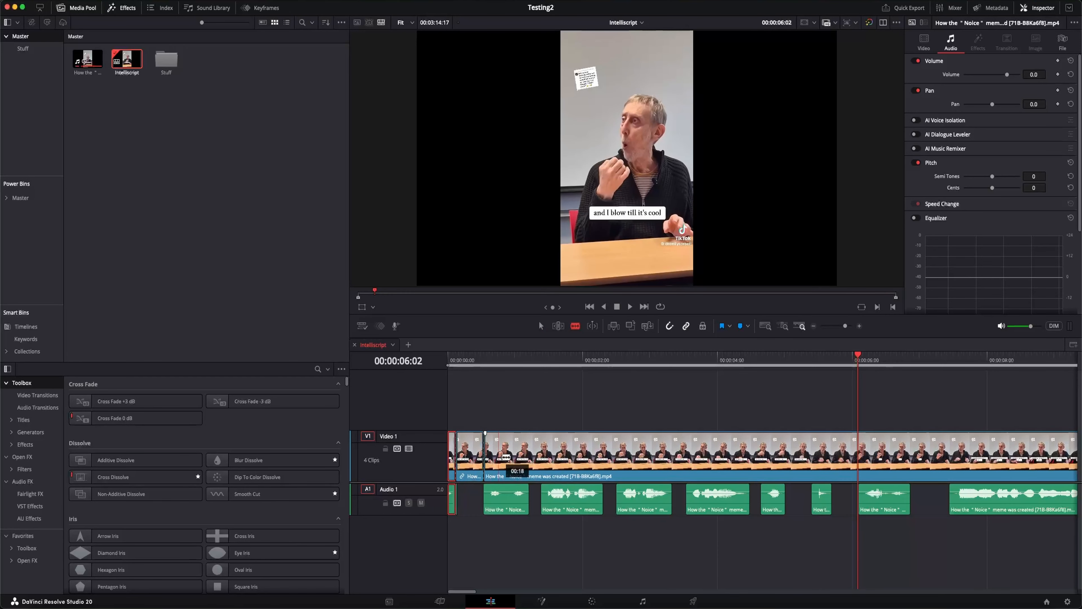
left_click(529, 456)
left_click(541, 456)
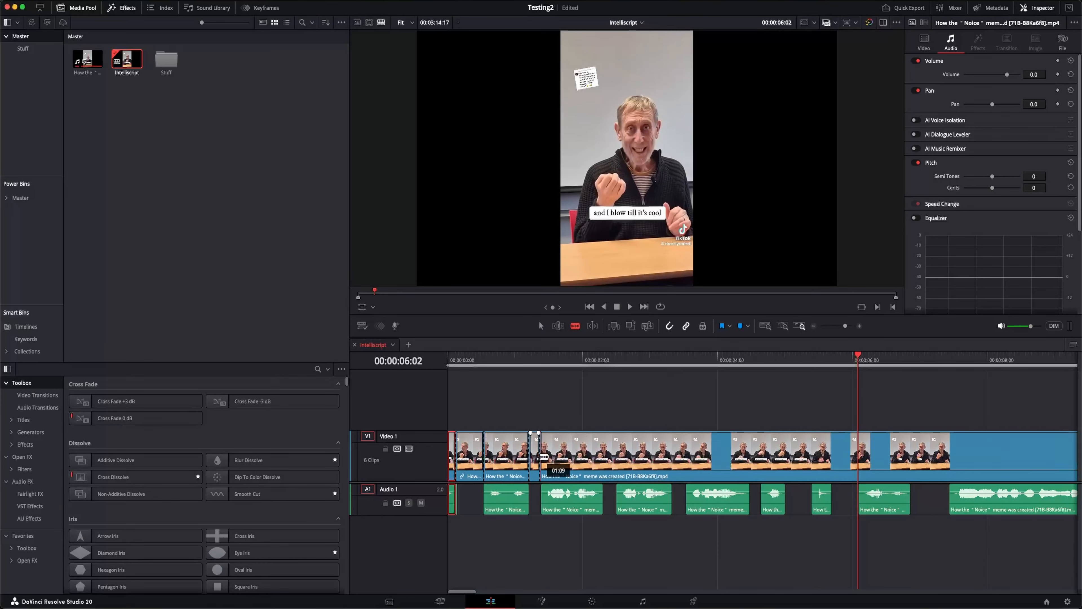
left_click(602, 457)
left_click(616, 457)
key("a")
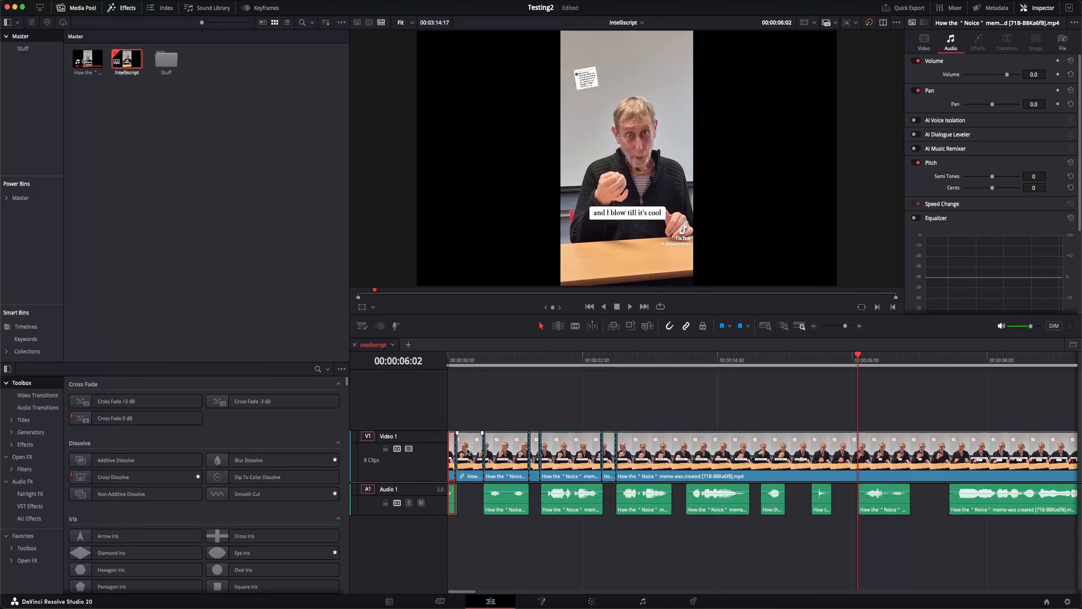
- Delete the three short Video 1 pieces above the first three audio gaps, closing up the second and third gaps
left_click(468, 458)
key("BackSpace")
left_click(537, 459)
key("BackSpace")
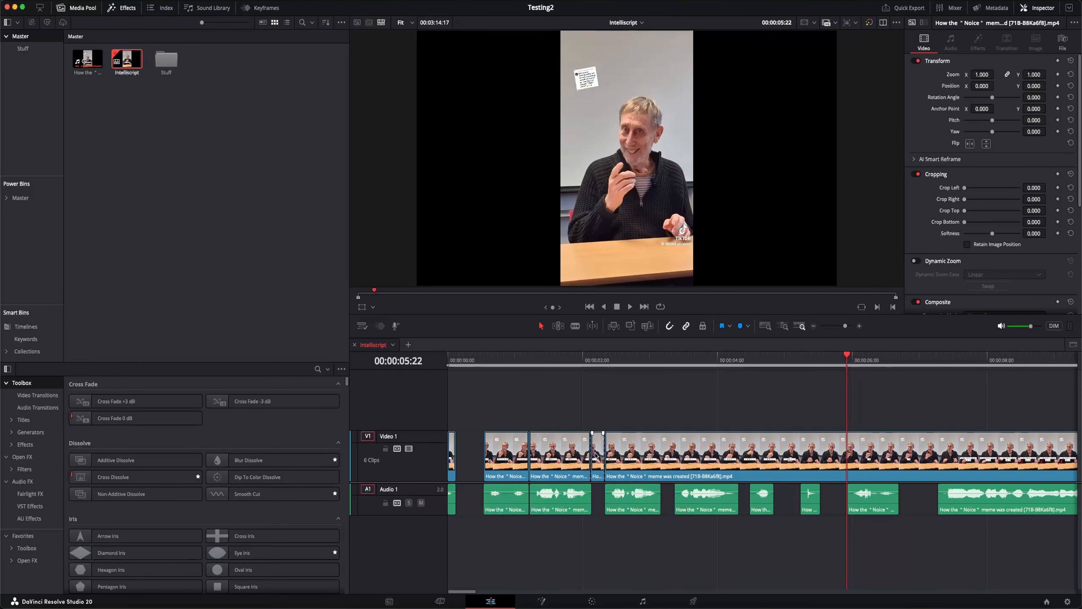
left_click(595, 453)
key("Delete")
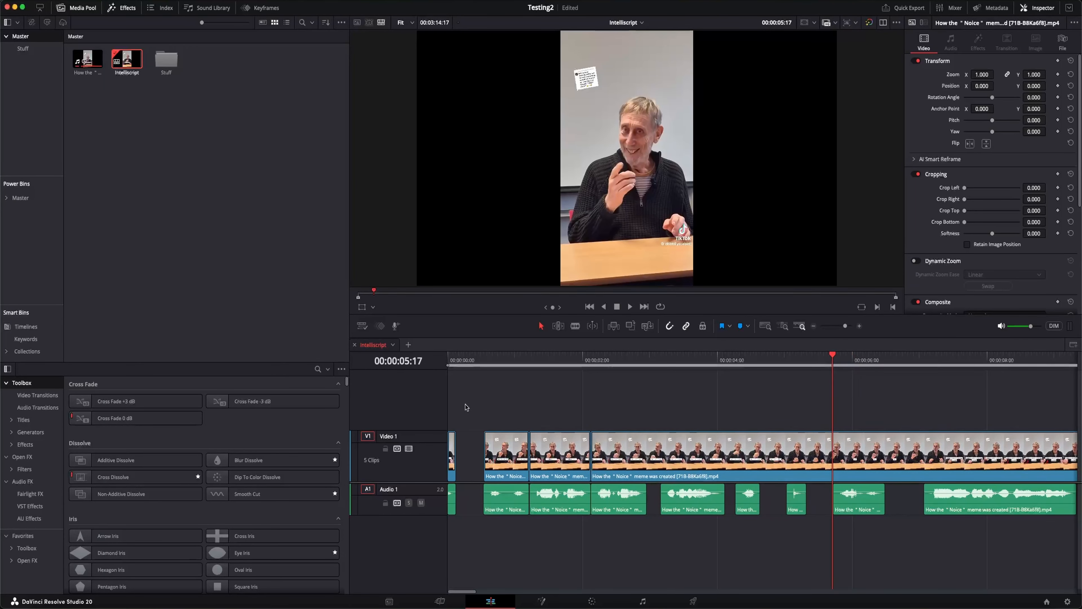
- Shift all video and audio clips after the first gap earlier so they butt against the opening clip
left_click(496, 357)
key("super+a")
left_click_drag(513, 459, 484, 457)
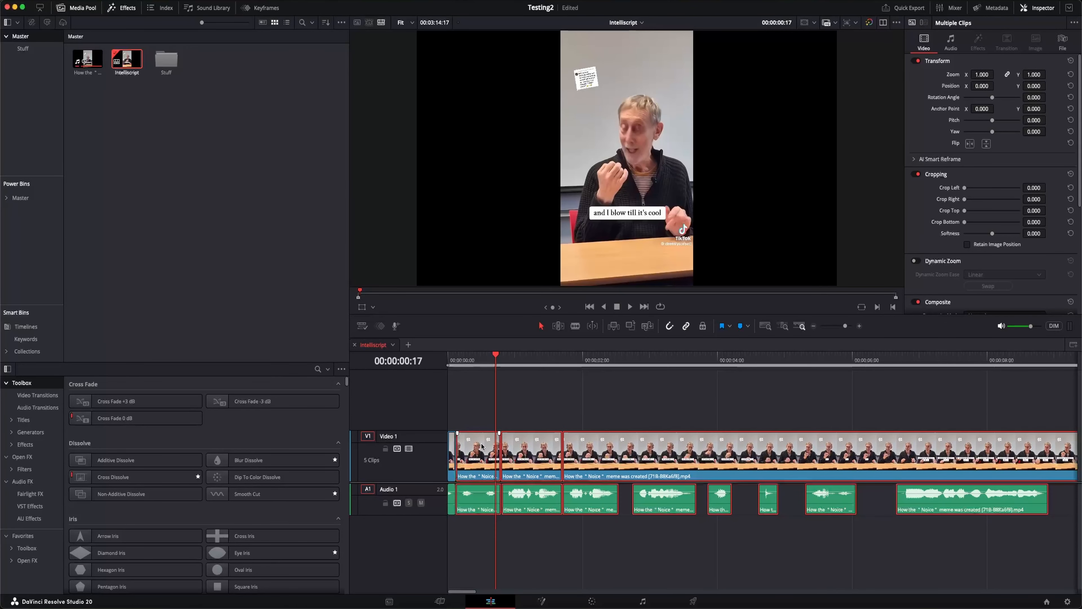
- Play back the opening of the timeline to review the closed gaps
left_click(516, 404)
key("space")
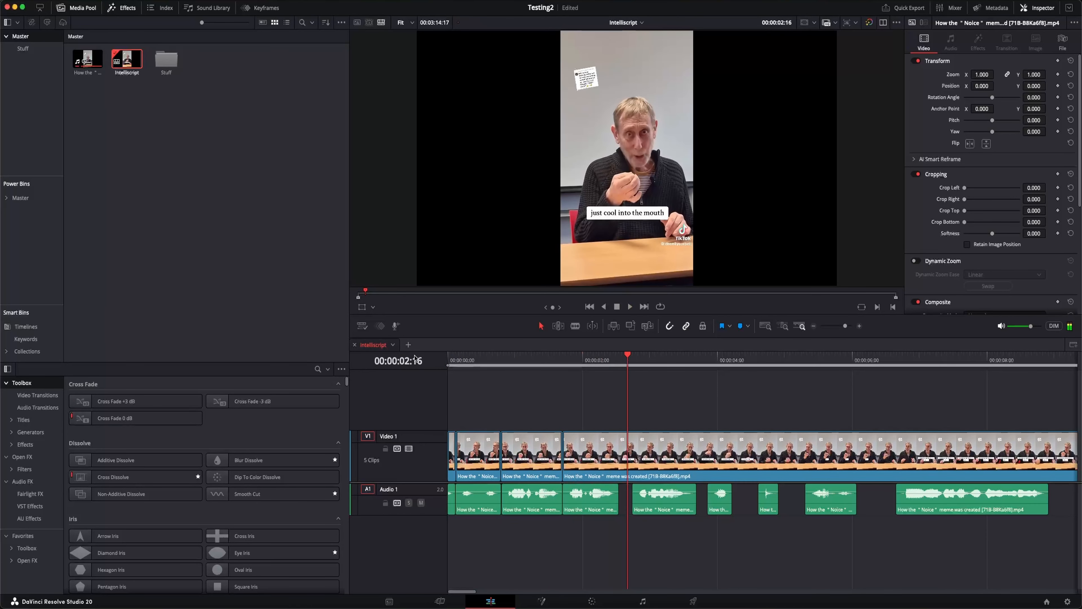
key("space")
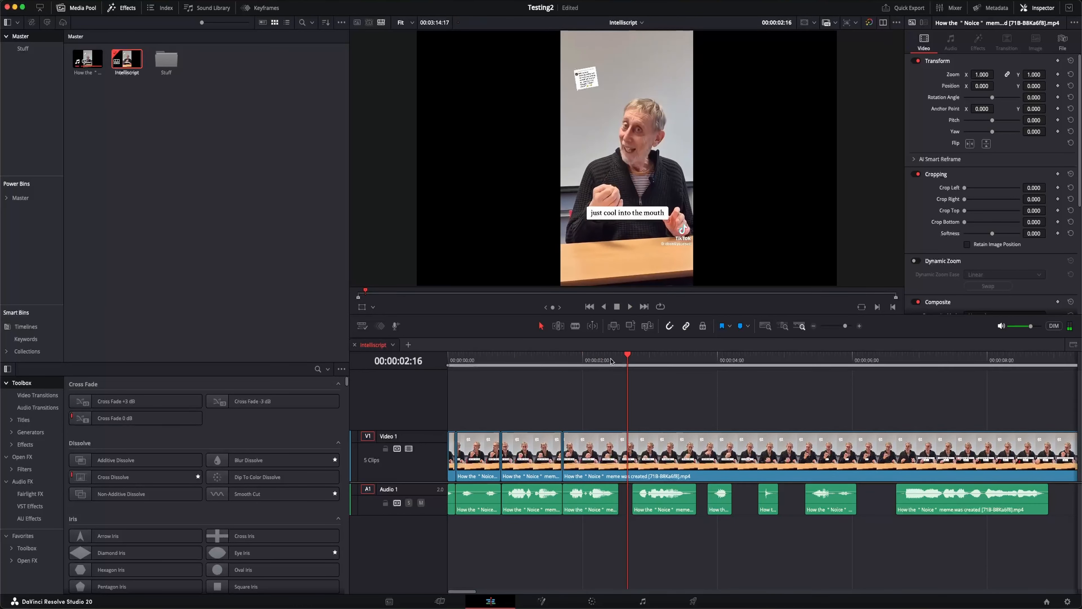
- Open the timeline playback resolution options
left_click(230, 1)
mouse_move(250, 35)
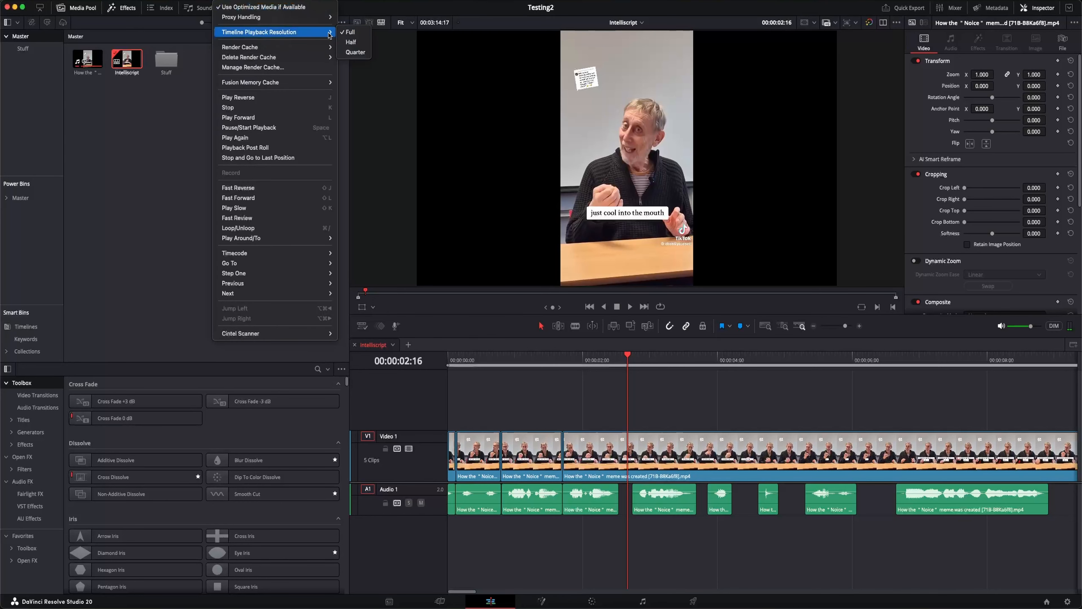